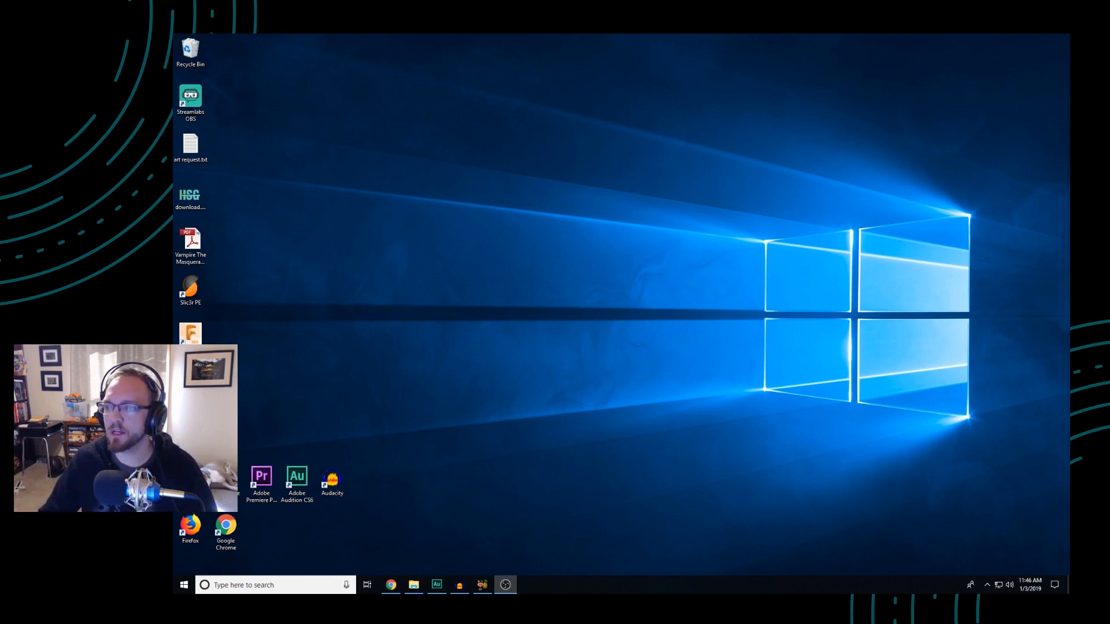
Bring the browser with the microphone search results into view and review the first TONOR condenser microphone kit listing
drag(1069, 125, 639, 79)
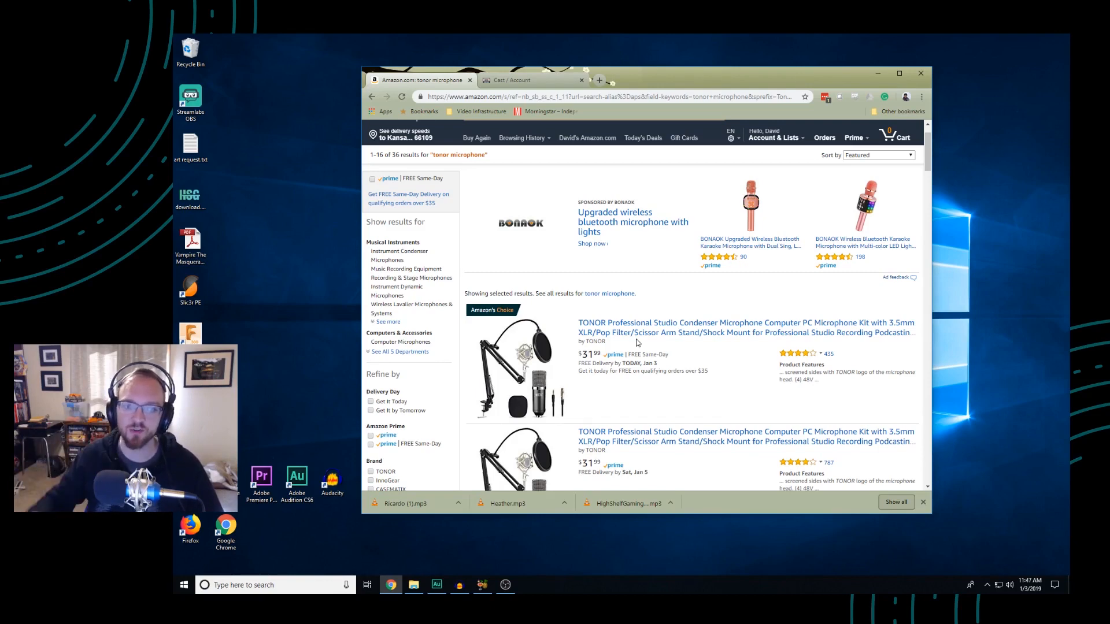
click(659, 331)
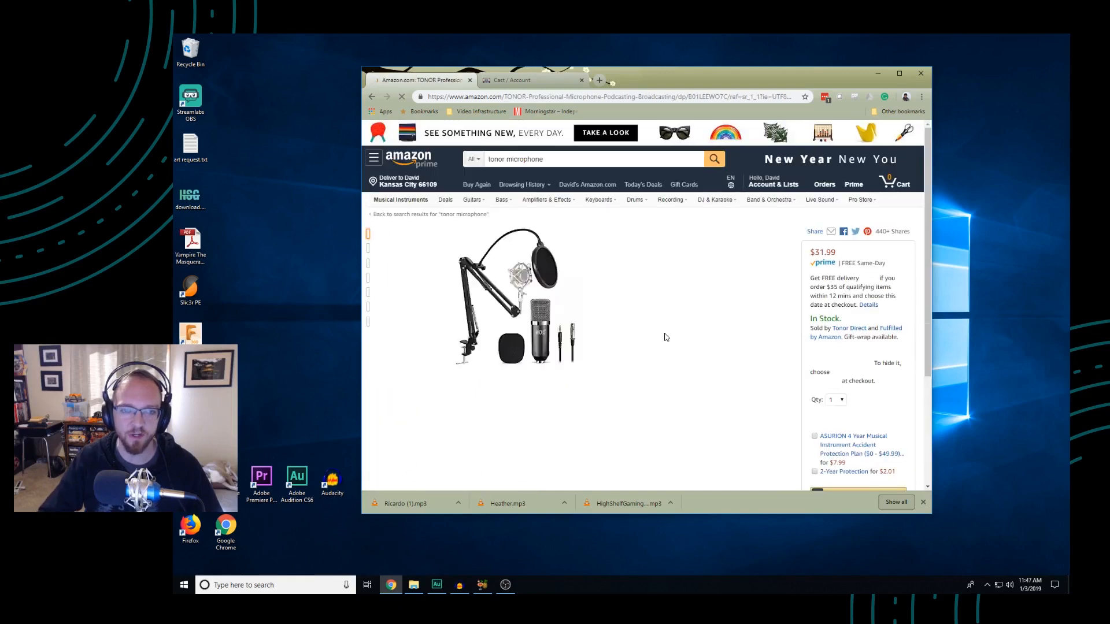
scroll(573, 260, down, 1)
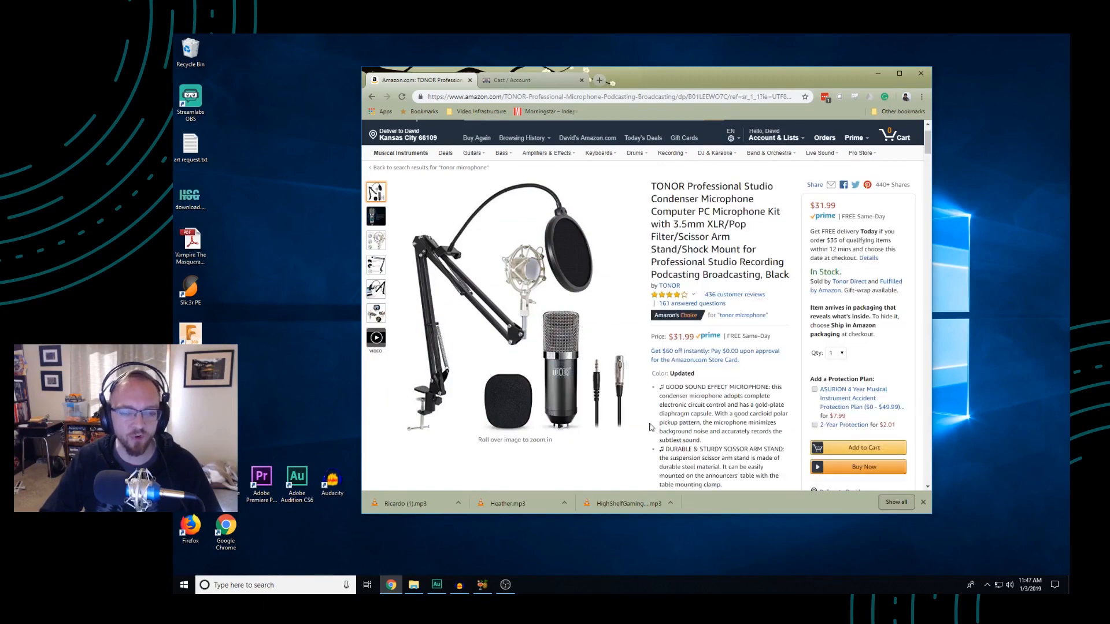
scroll(672, 423, down, 4)
scroll(672, 425, up, 4)
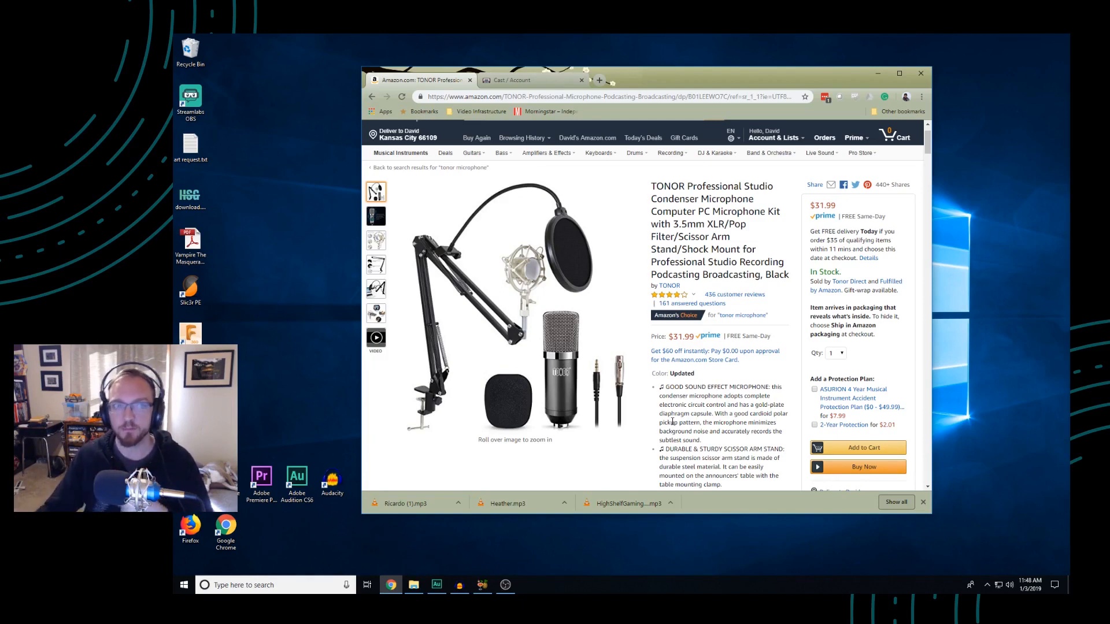
Search Amazon for "shotgun microphone" and look over the first results
scroll(664, 174, up, 1)
drag(561, 160, 466, 168)
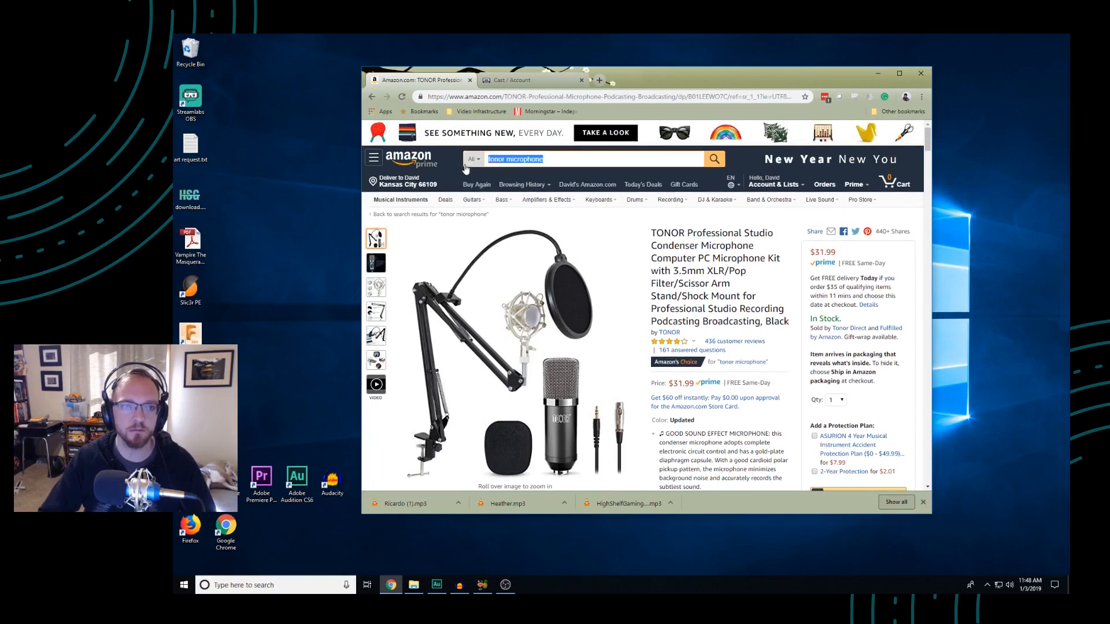
text(shotgun)
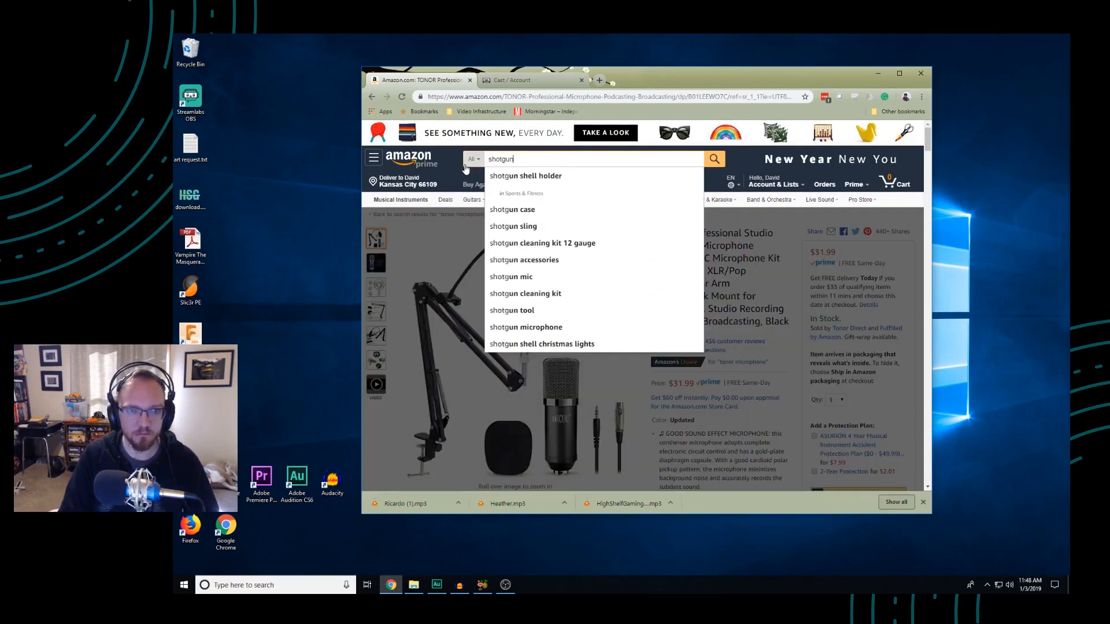
text( micro)
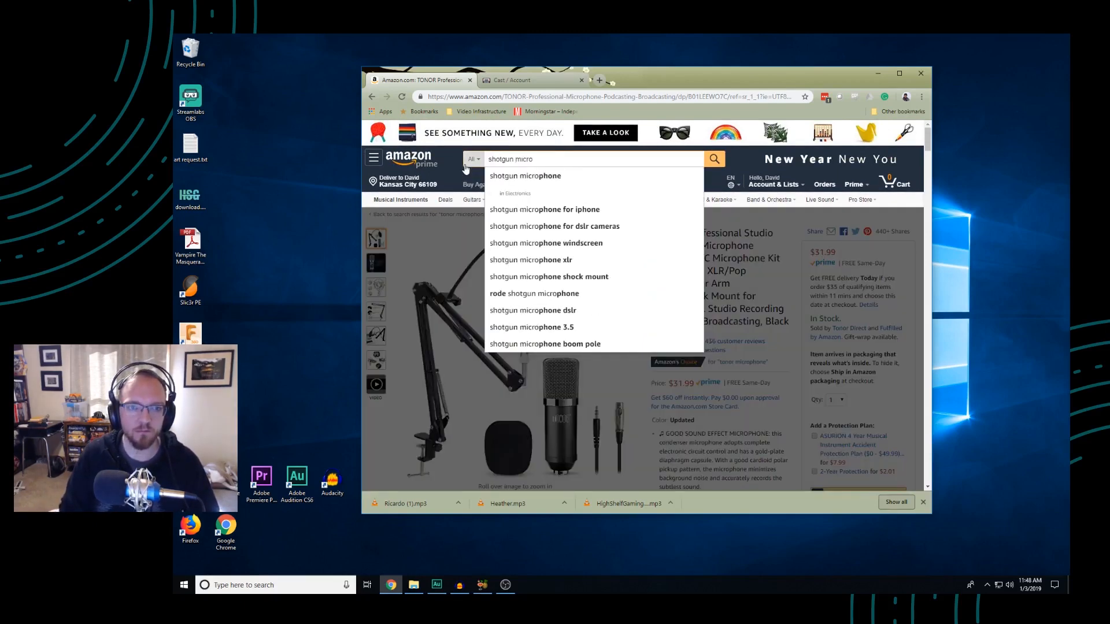
key(Down)
key(Return)
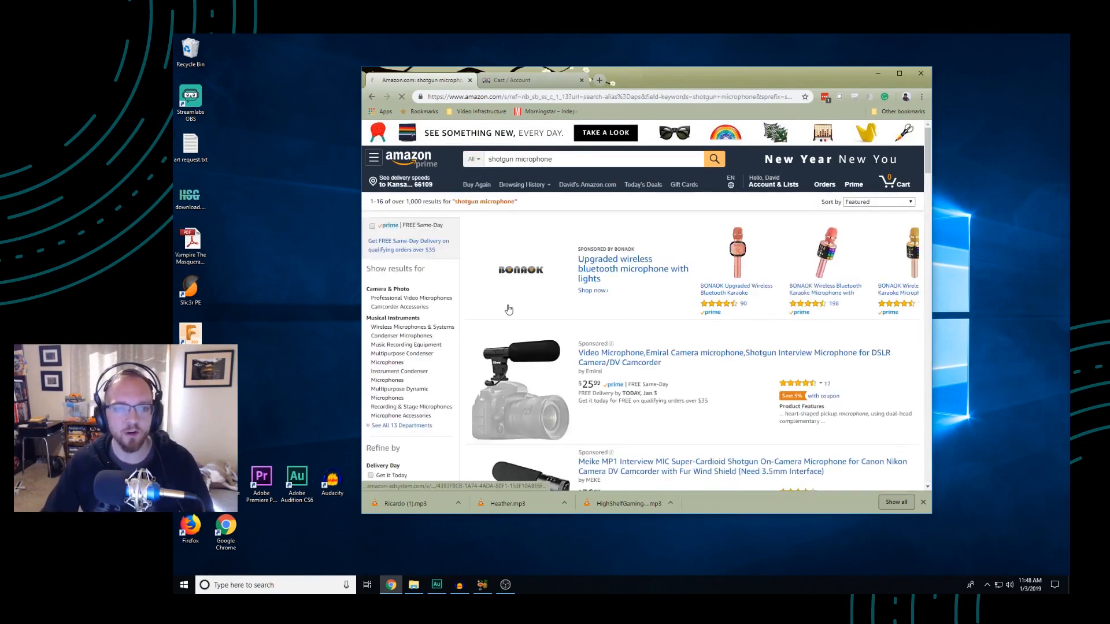
scroll(508, 310, down, 3)
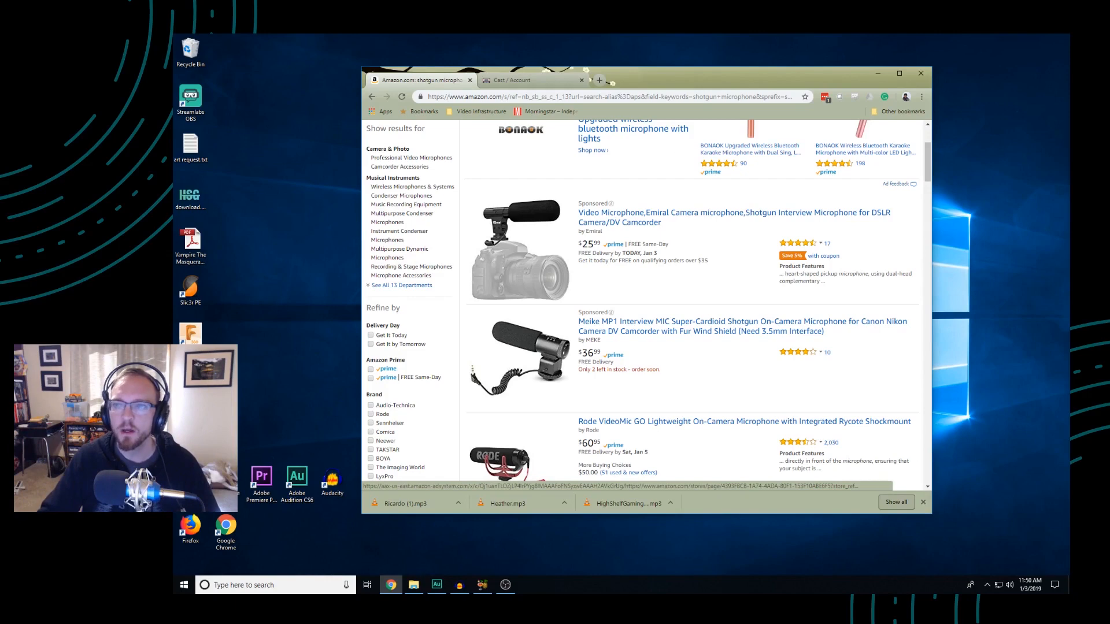
Go to the Cast account page and highlight the referral link and the remaining recording hours
key(alt+Tab)
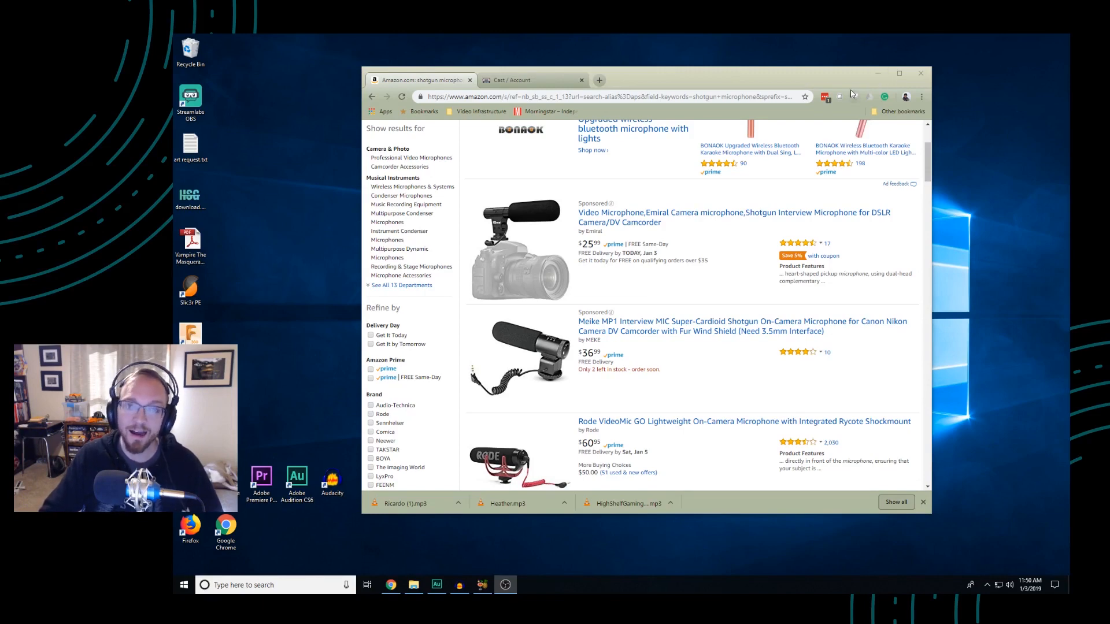
click(533, 84)
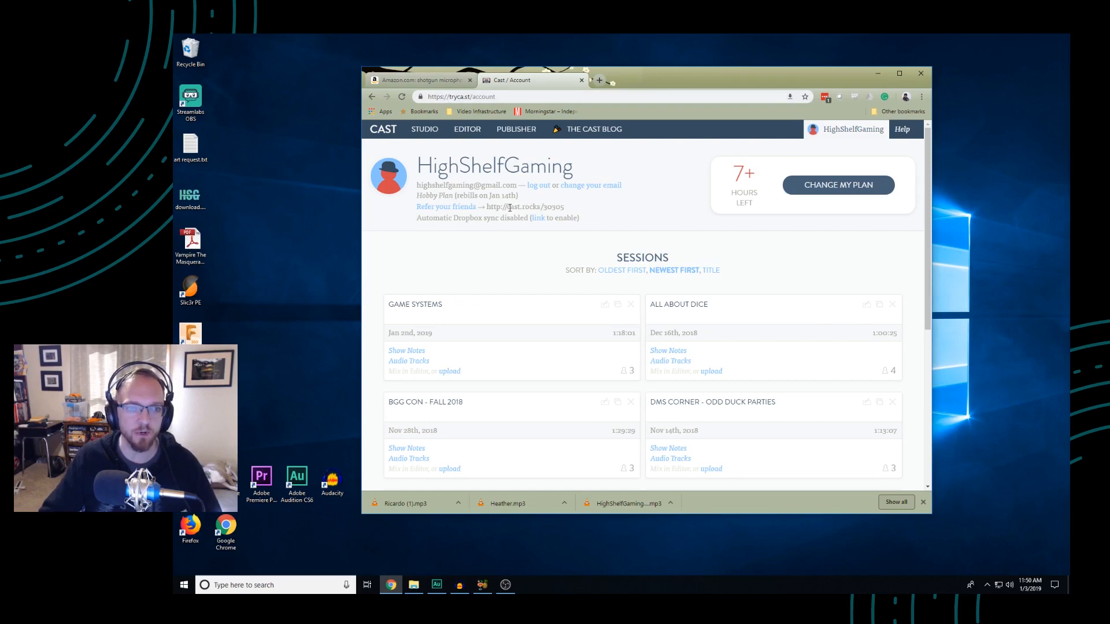
drag(565, 206, 487, 208)
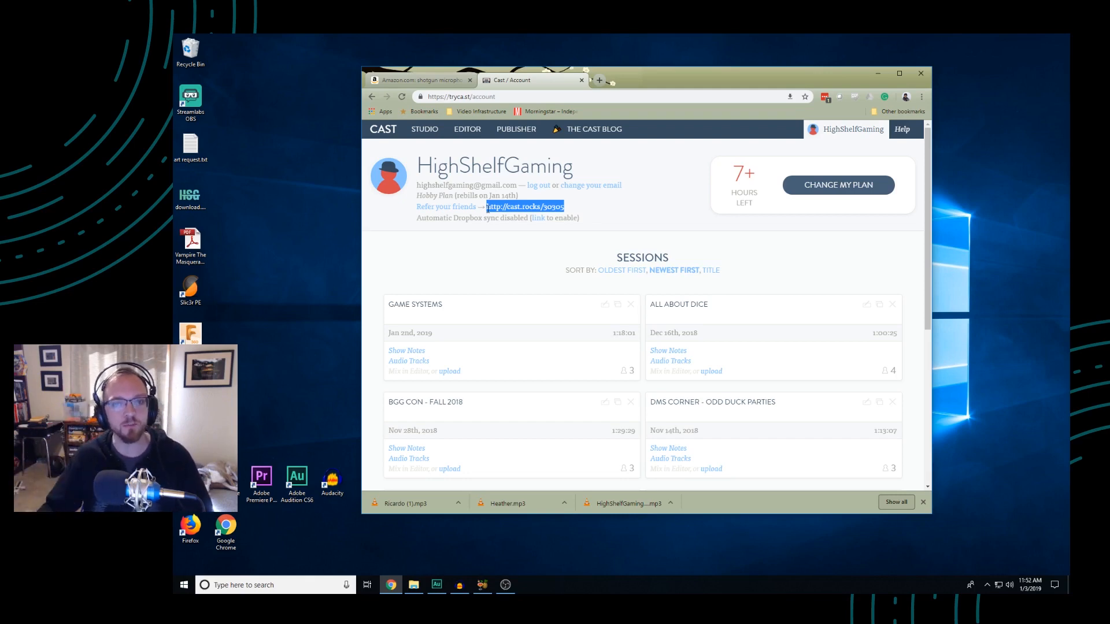
drag(732, 174, 752, 173)
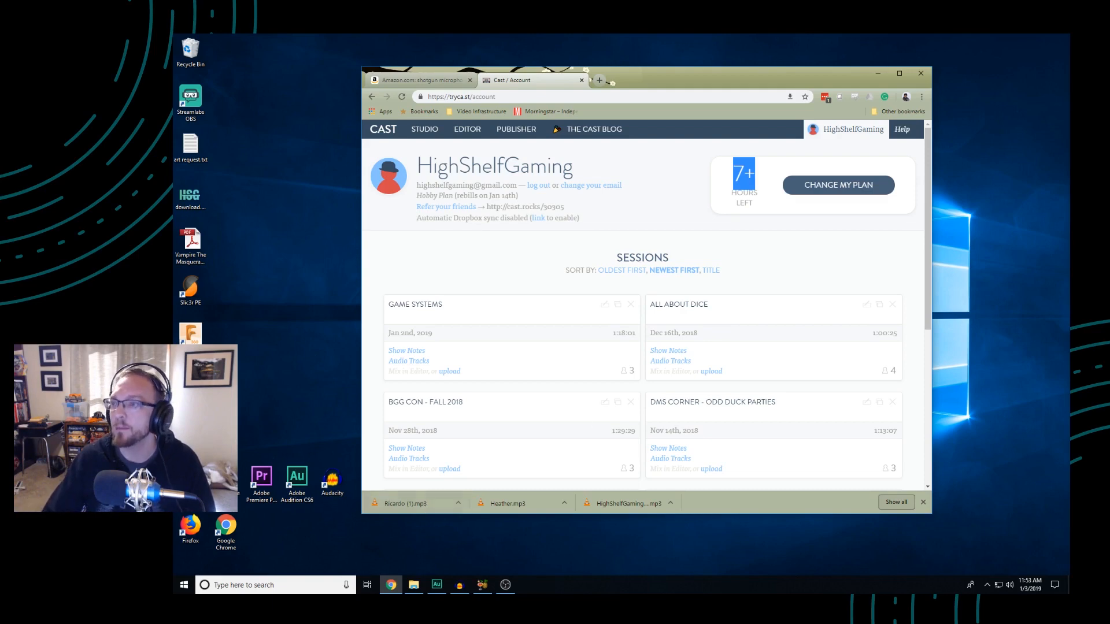
Minimize the browser and bring the OBS Advanced Audio Properties window onto the desktop
key(alt+Tab)
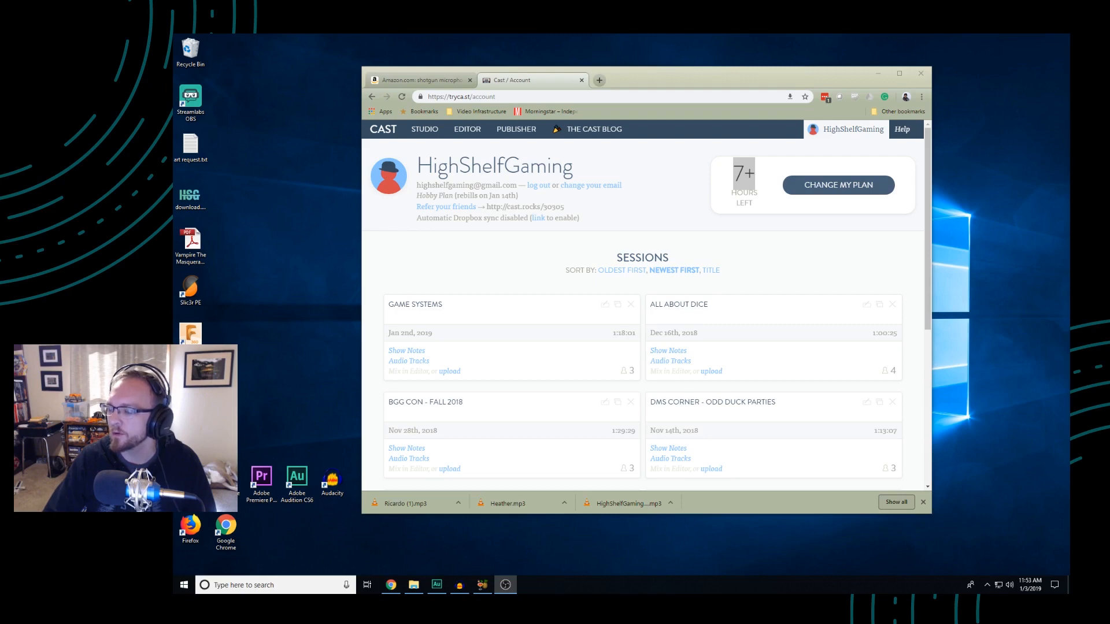
click(880, 73)
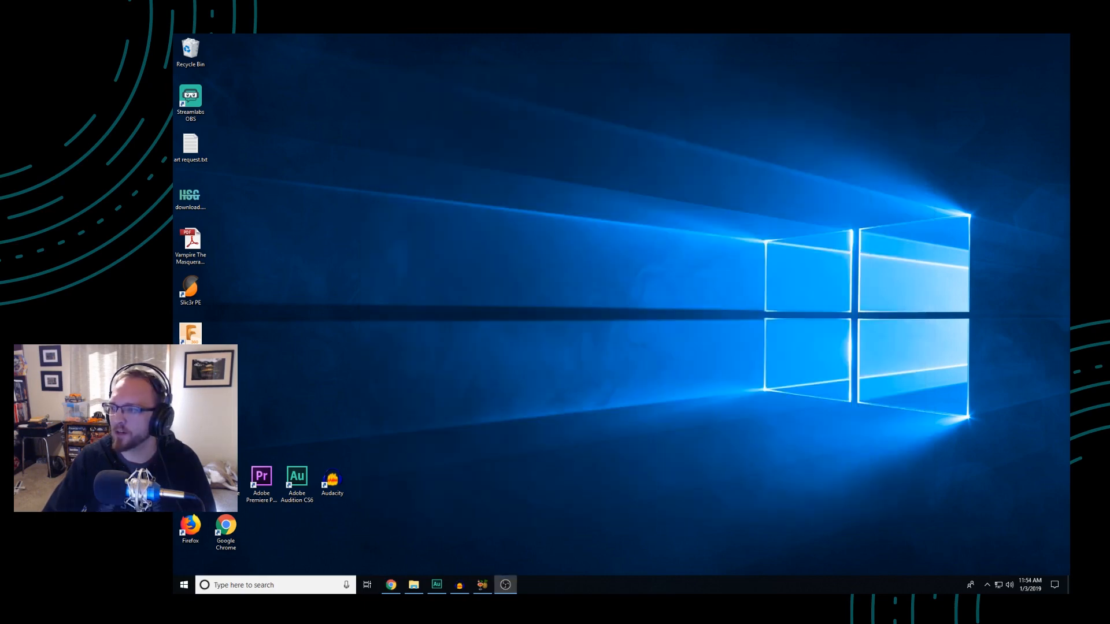
drag(1068, 176, 392, 145)
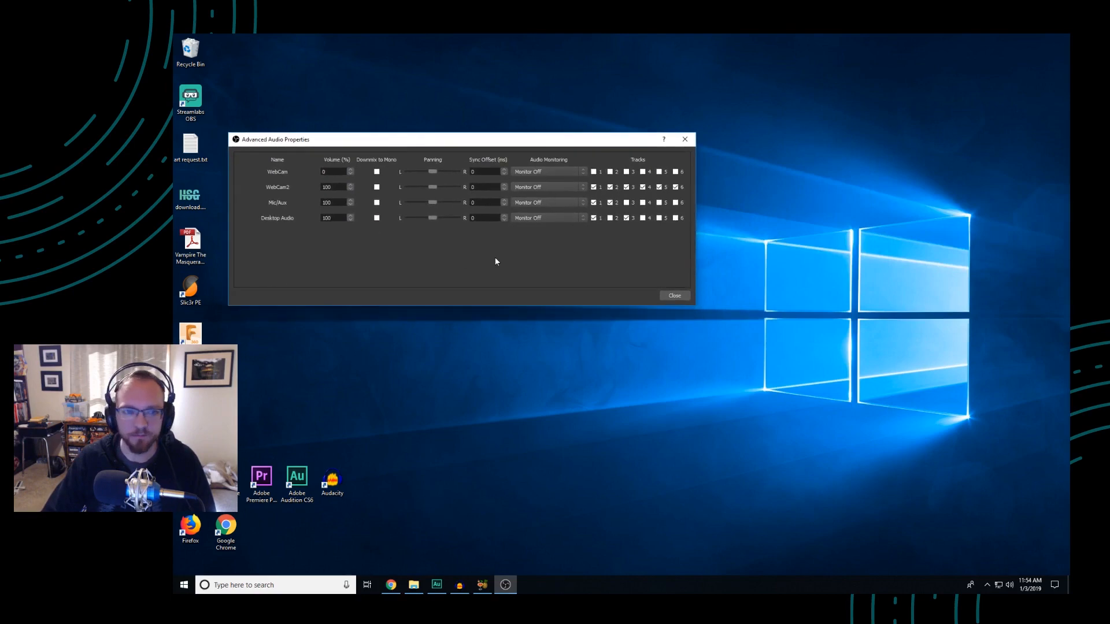
drag(592, 141, 653, 134)
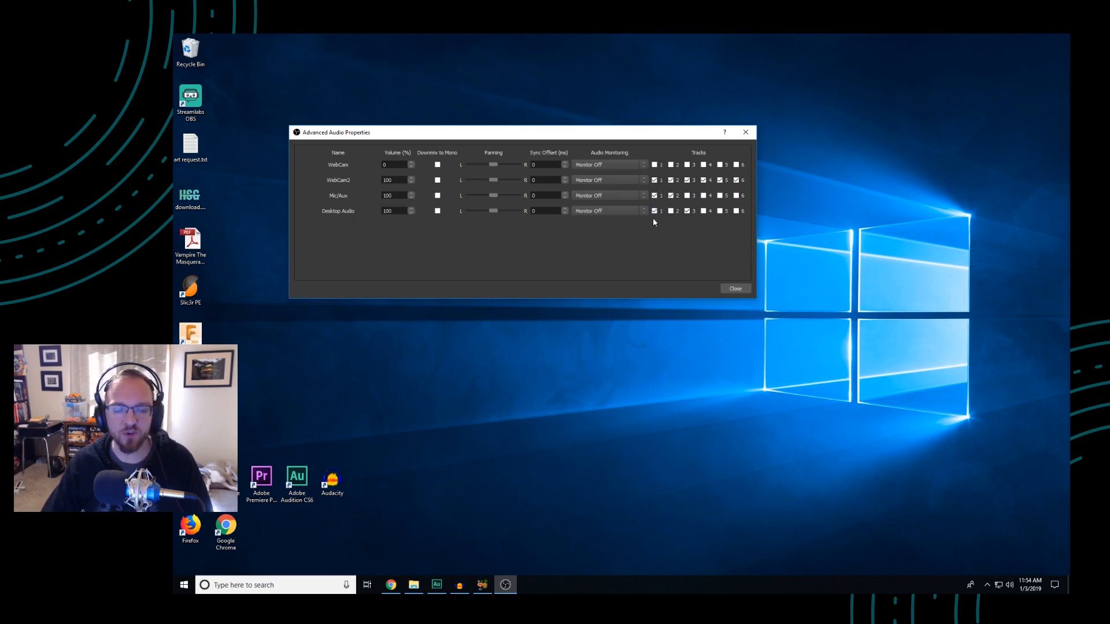
Assign WebCam2 to audio tracks 1 and 2, Mic/Aux to tracks 1 and 3, and Desktop Audio to tracks 1 and 4
click(687, 195)
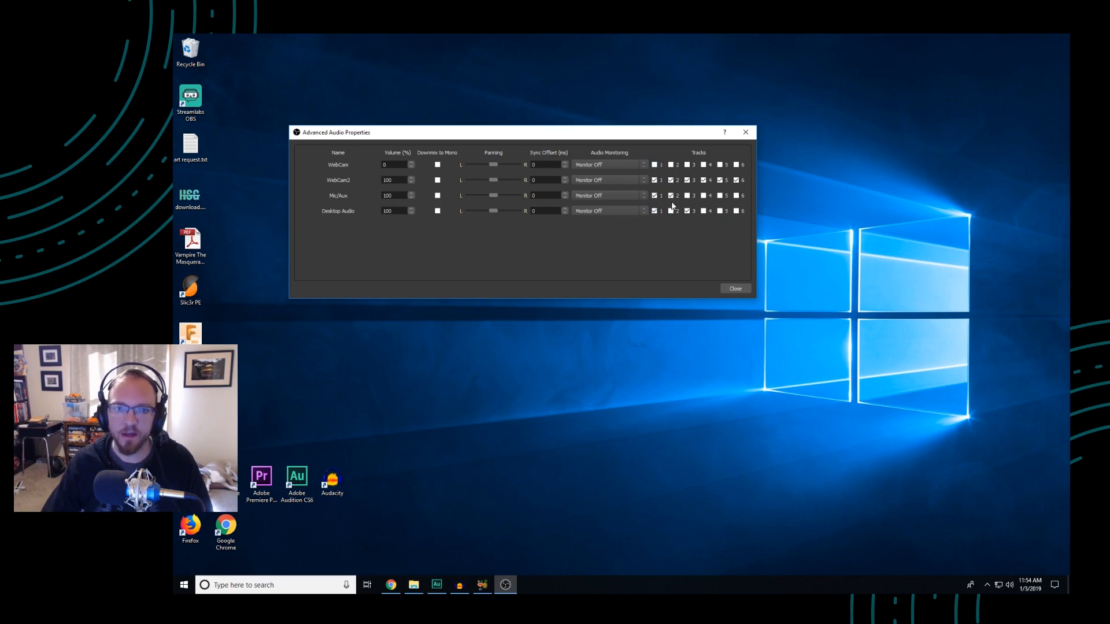
click(687, 179)
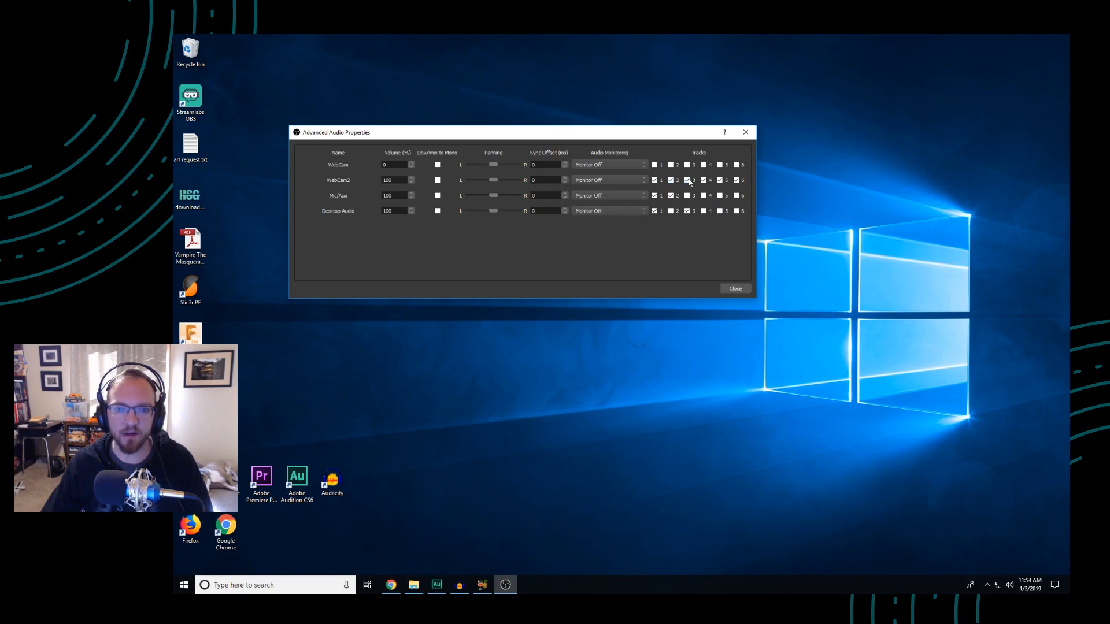
click(703, 180)
click(720, 180)
click(736, 179)
click(671, 195)
click(687, 195)
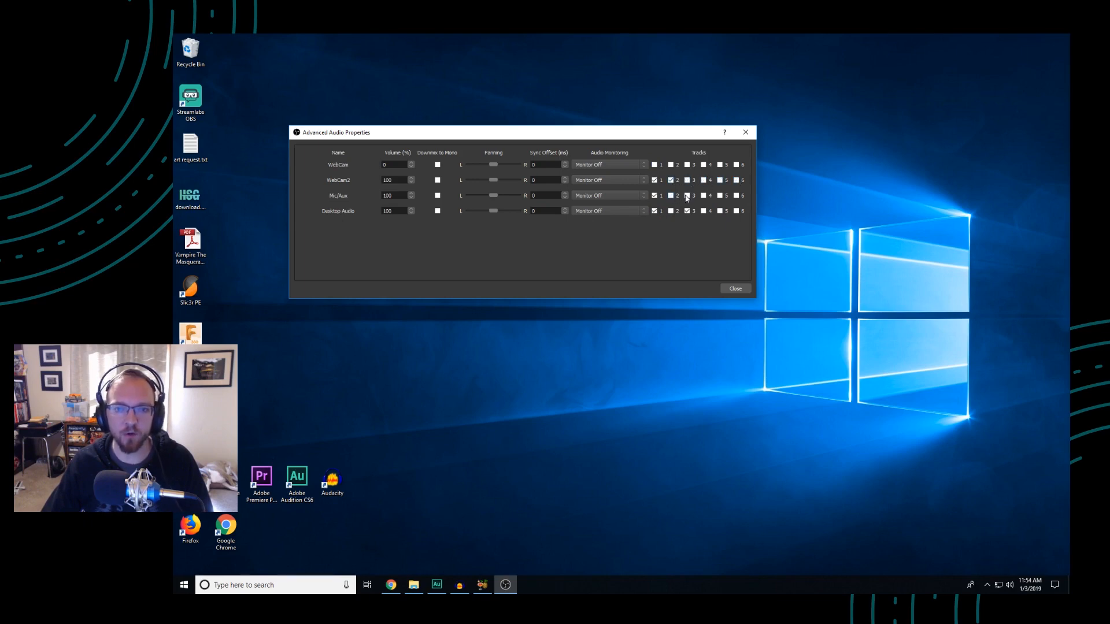
click(703, 211)
click(687, 211)
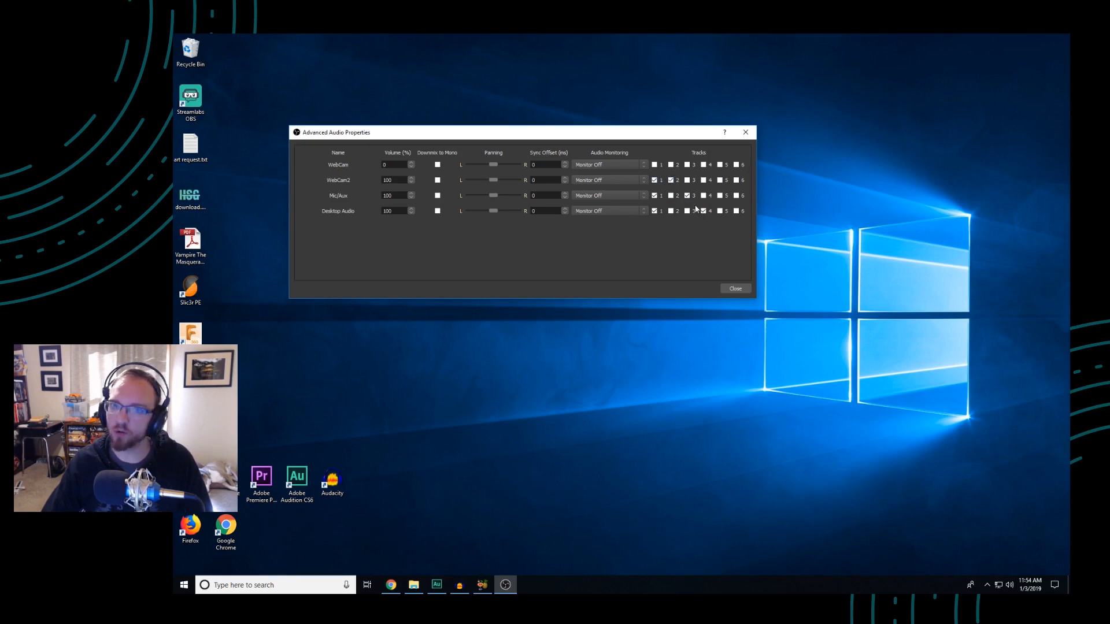
Restore WebCam2 to all six tracks, Mic/Aux to tracks 1 and 2, Desktop Audio to tracks 1 and 3, and close the audio properties
click(687, 180)
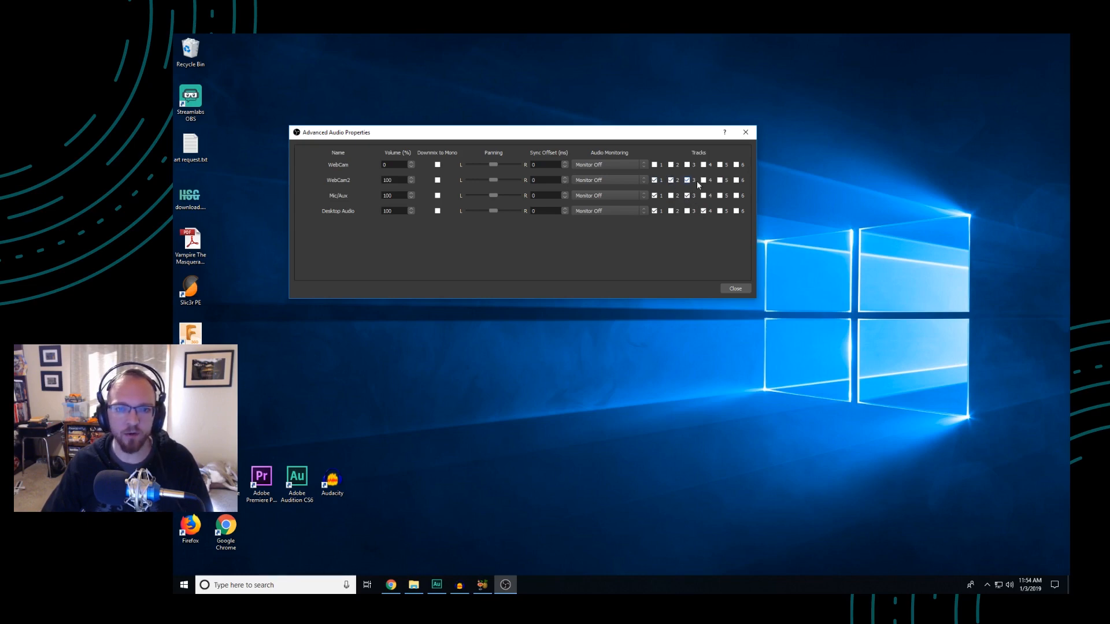
click(720, 180)
click(736, 180)
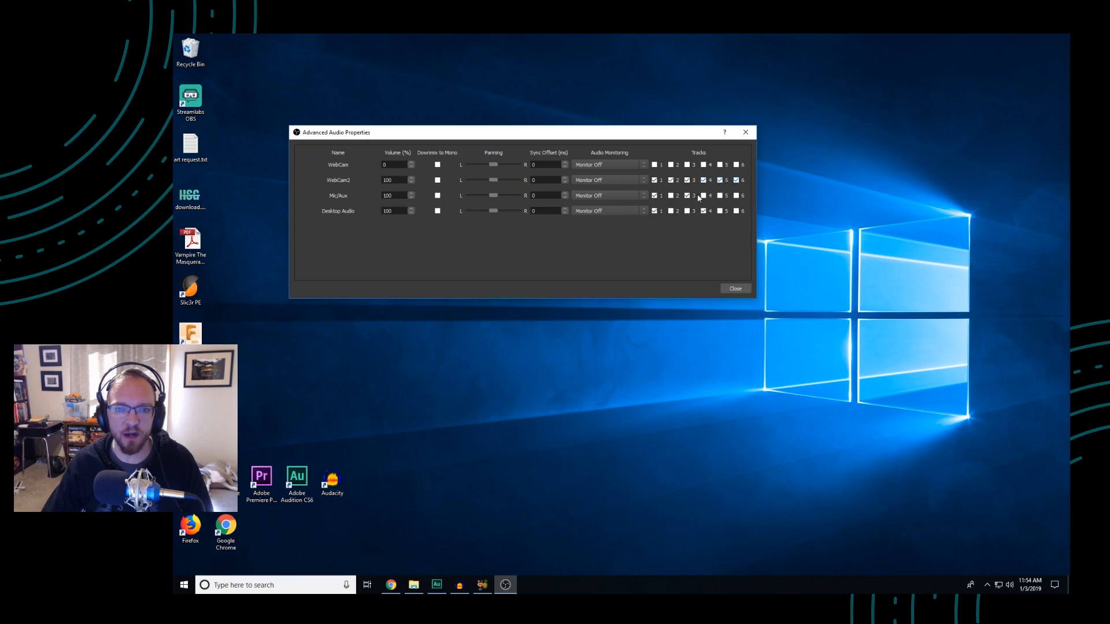
click(671, 196)
click(688, 211)
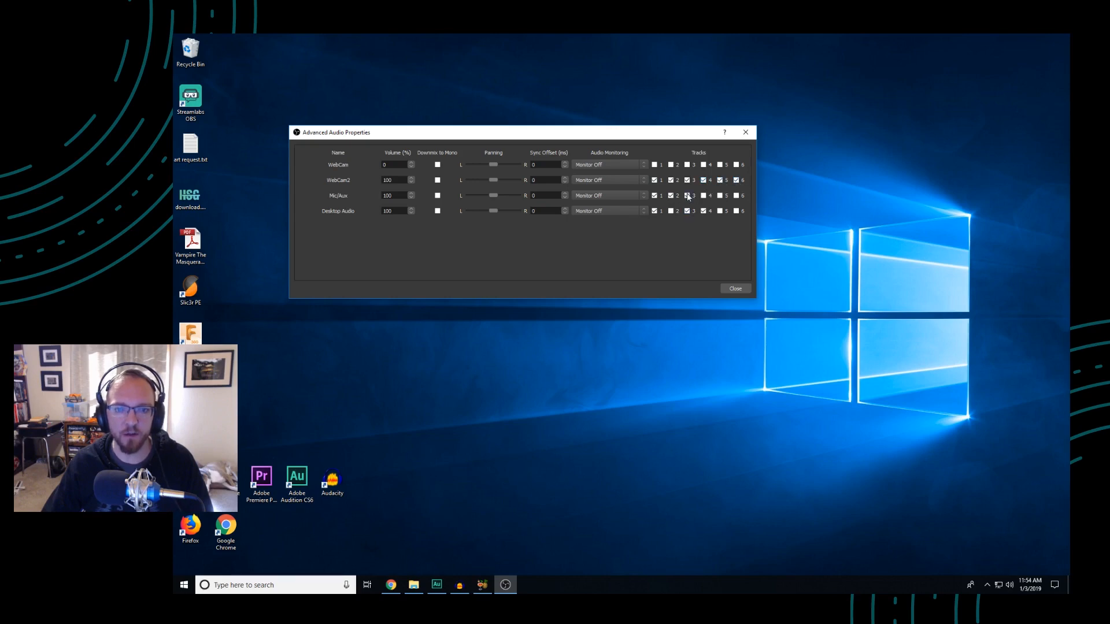
click(704, 211)
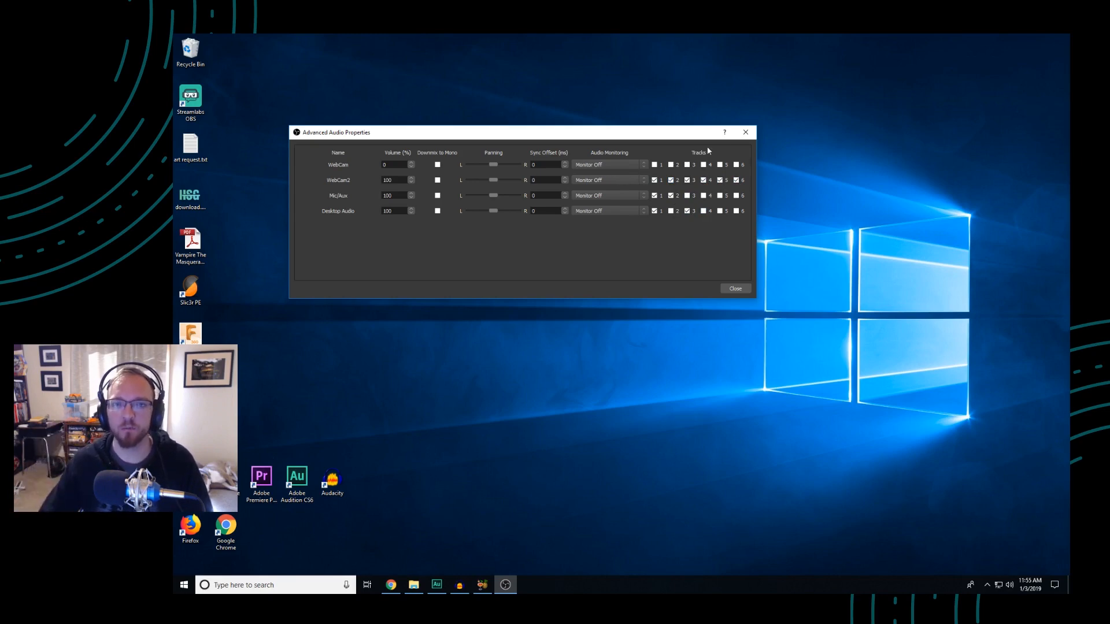
click(746, 132)
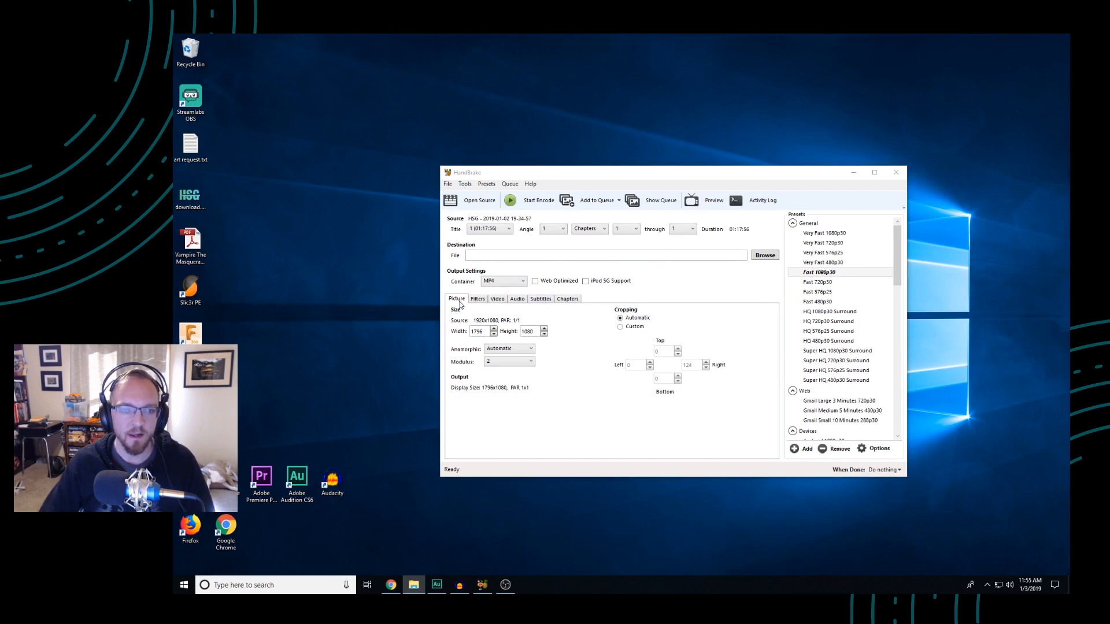
In HandBrake, choose "2 Unknown (AAC) (2.0 ch)" as the audio source for the loaded recording, and close the program
click(512, 302)
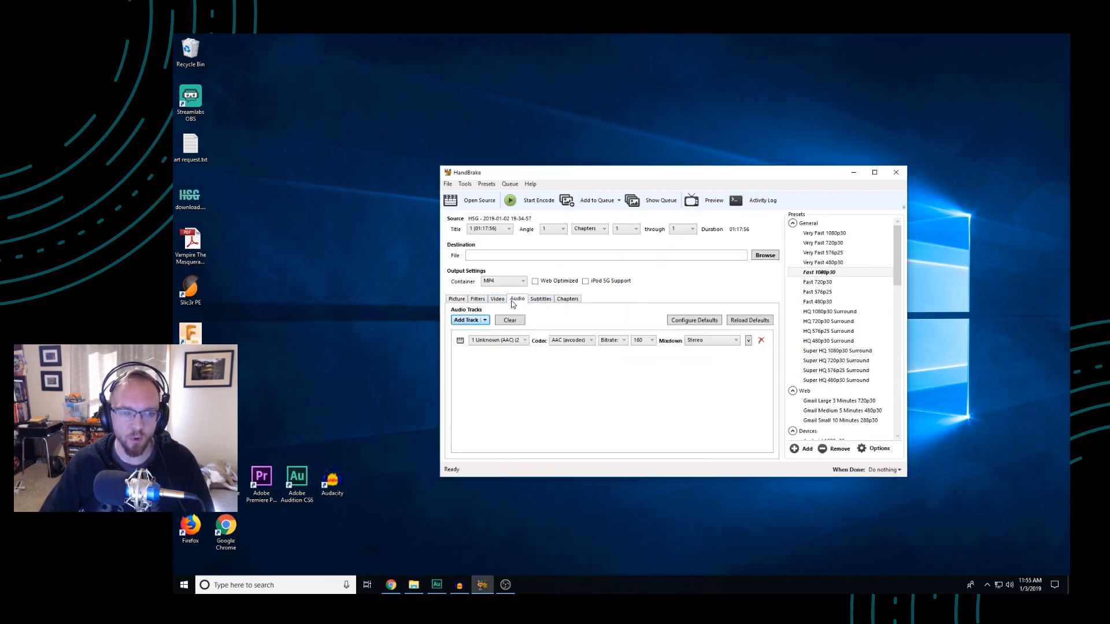
click(517, 341)
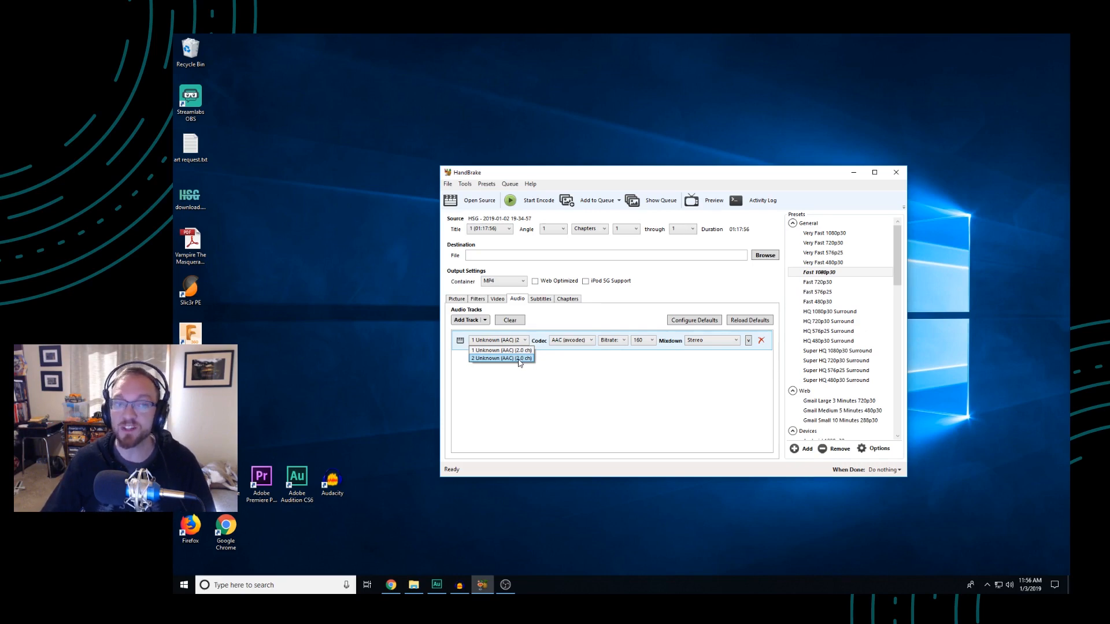
click(520, 359)
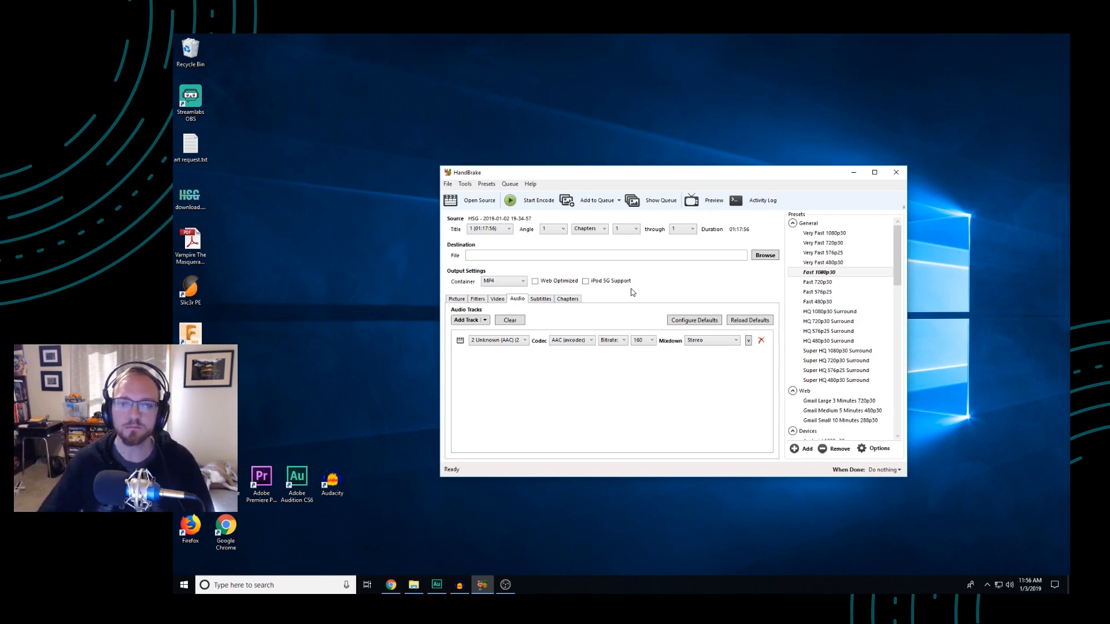
click(897, 174)
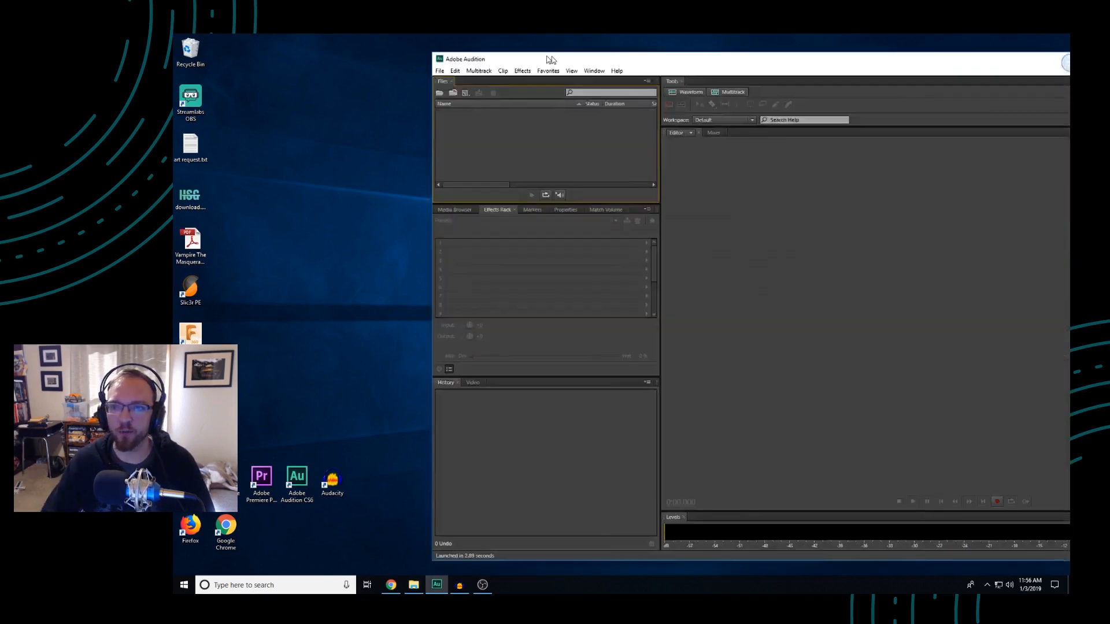
Position the Adobe Audition window fully on the desktop and import the three speakers' MP3 recordings
drag(310, 57, 298, 51)
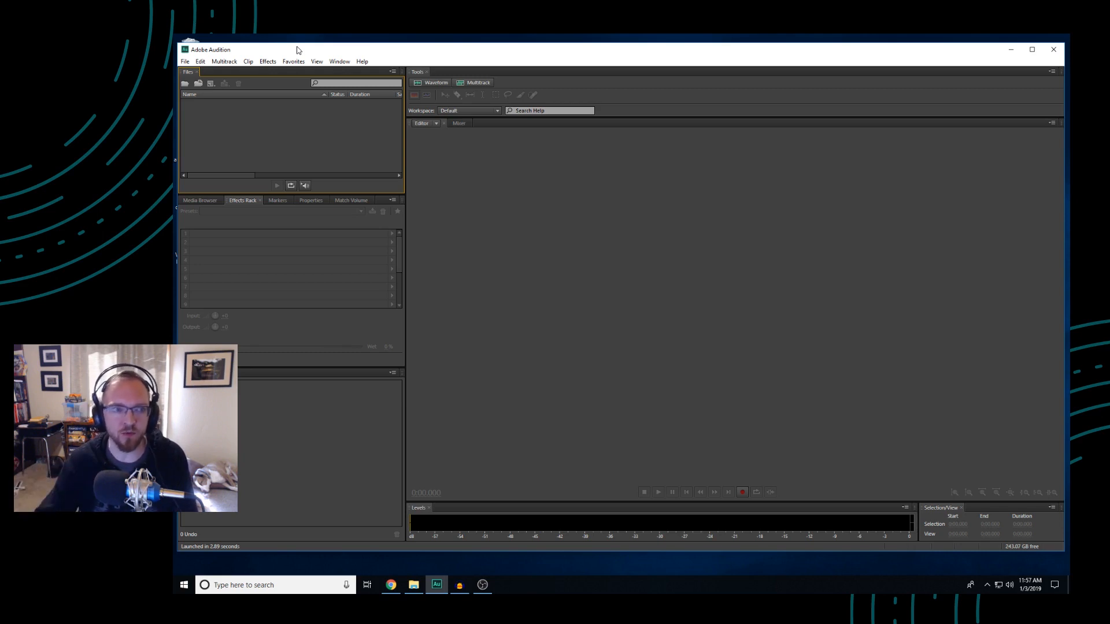
right_click(248, 115)
click(272, 132)
drag(369, 75, 1109, 158)
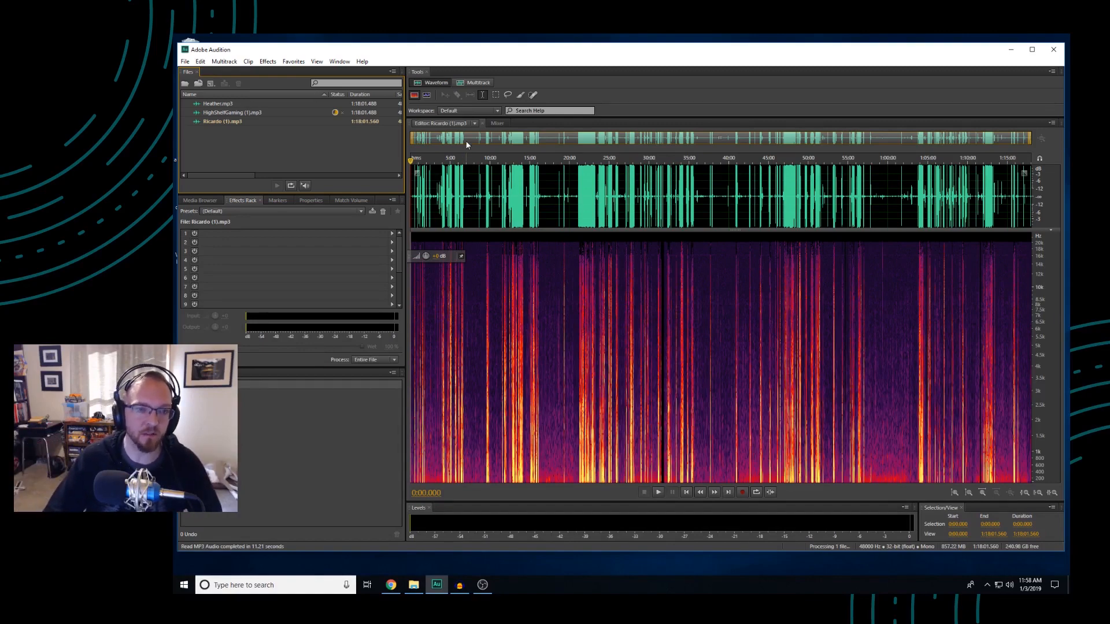
Select about 14 seconds of quiet background noise in the open recording, from about 7:48 to 8:02
scroll(473, 137, up, 5)
scroll(471, 138, up, 4)
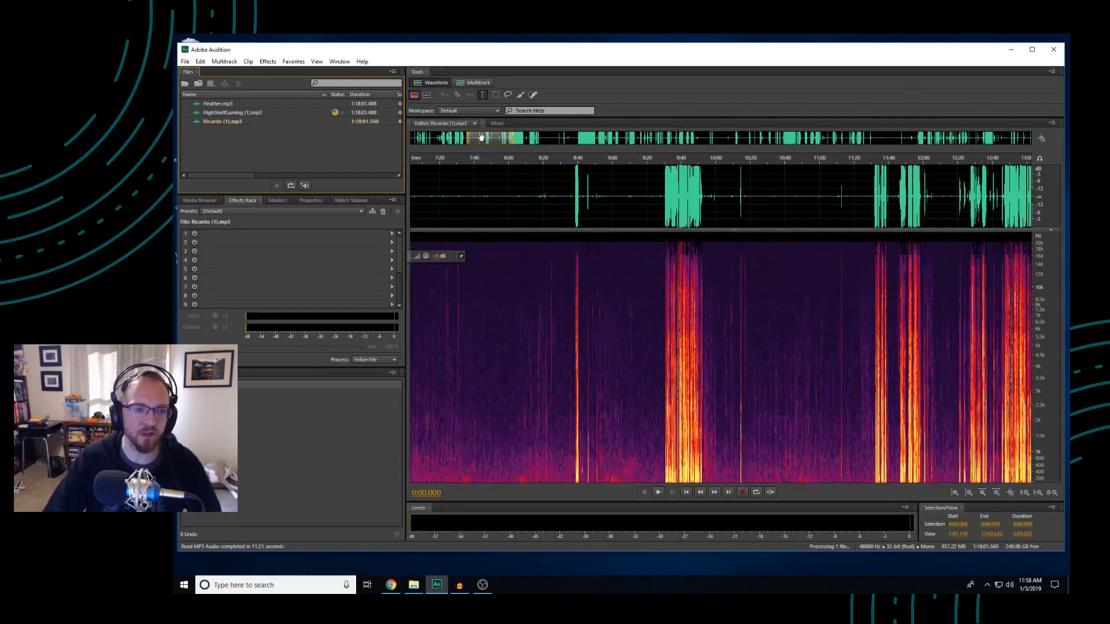
scroll(471, 140, up, 3)
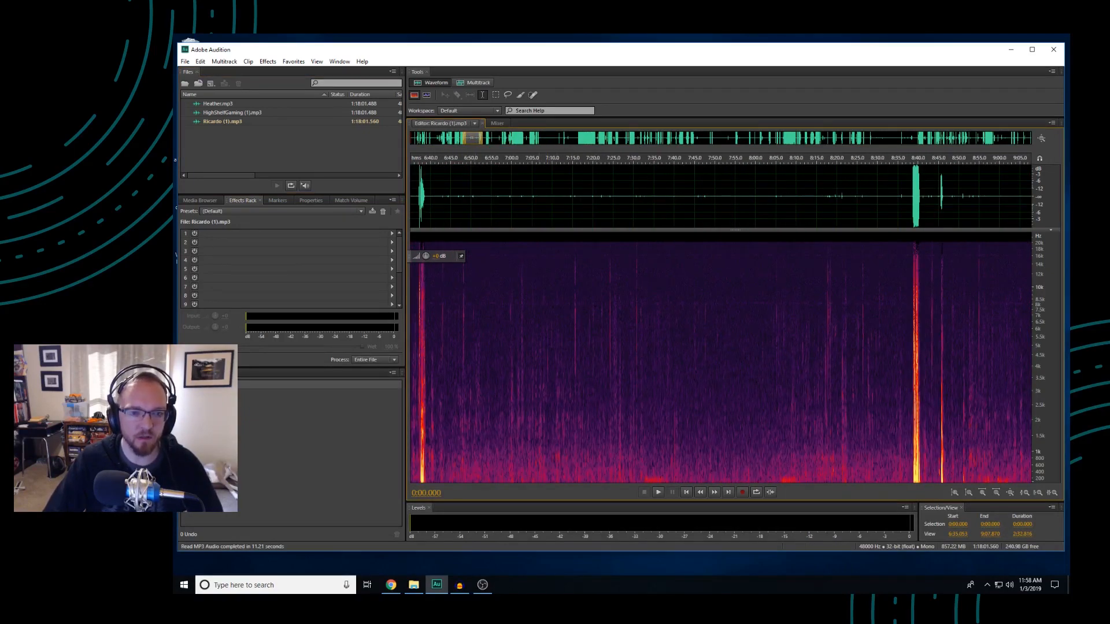
drag(766, 347, 709, 350)
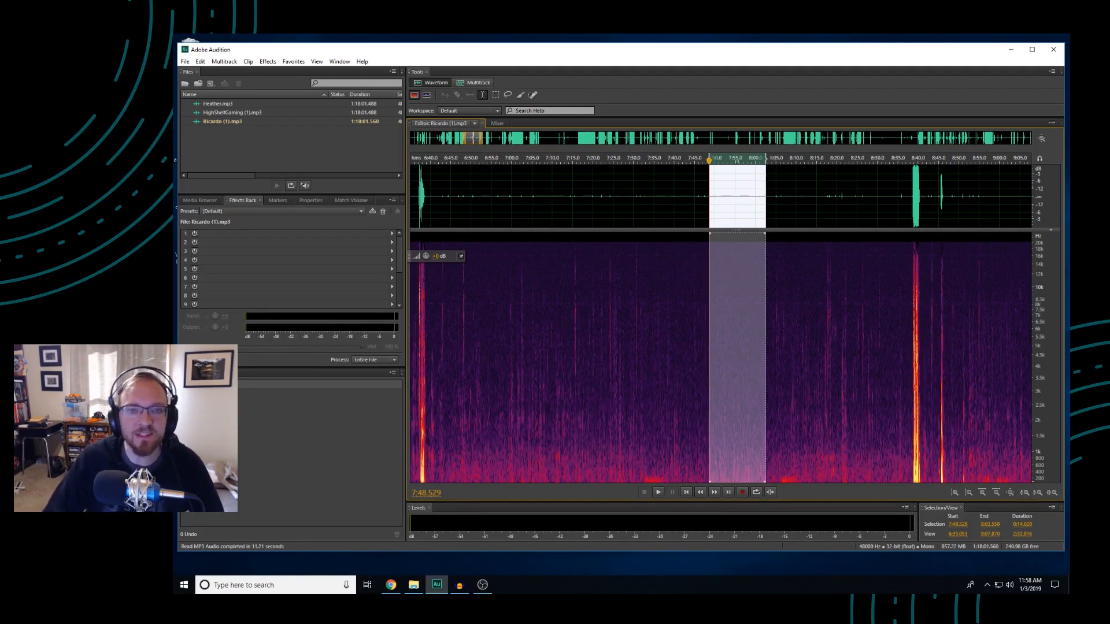
Clear the selection and play the recording from about 1:13 to 1:29 to listen to the background noise
click(613, 314)
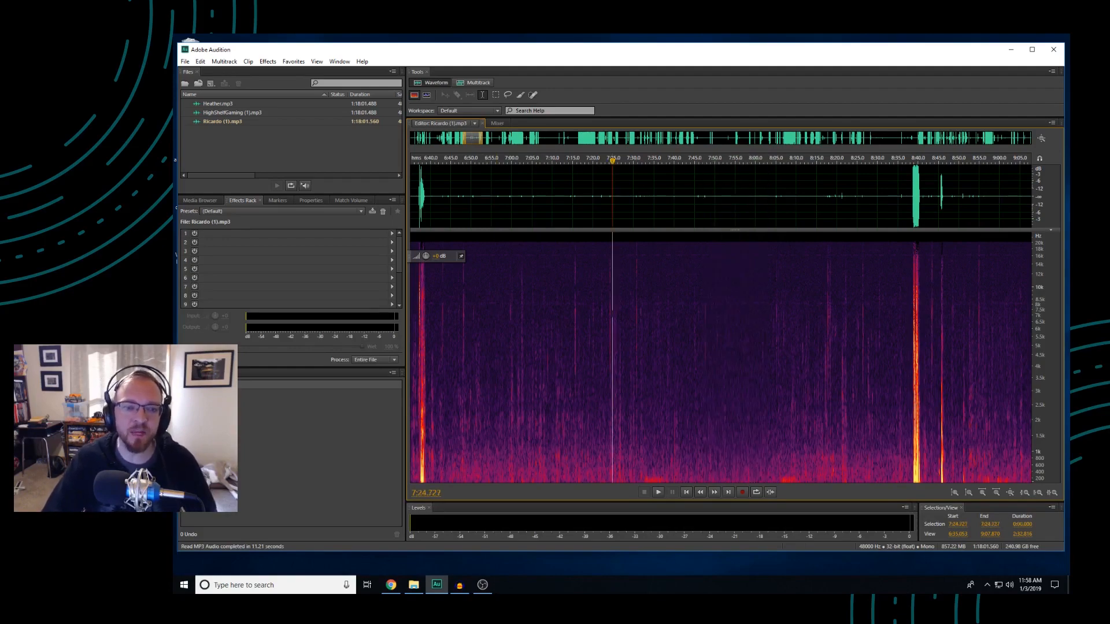
drag(464, 141, 410, 153)
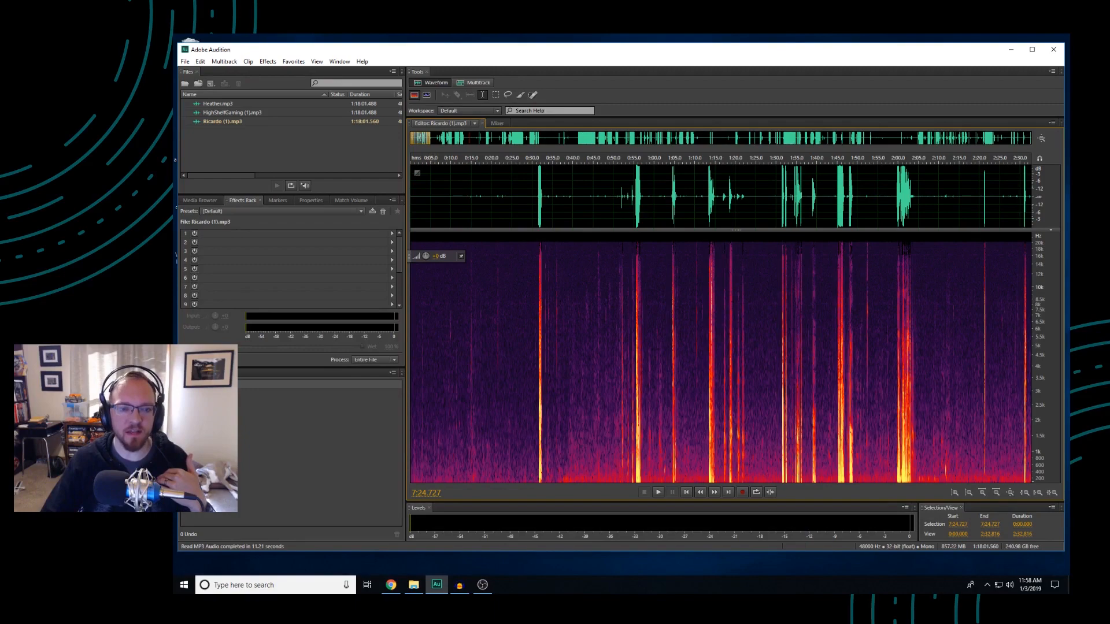
drag(416, 137, 426, 139)
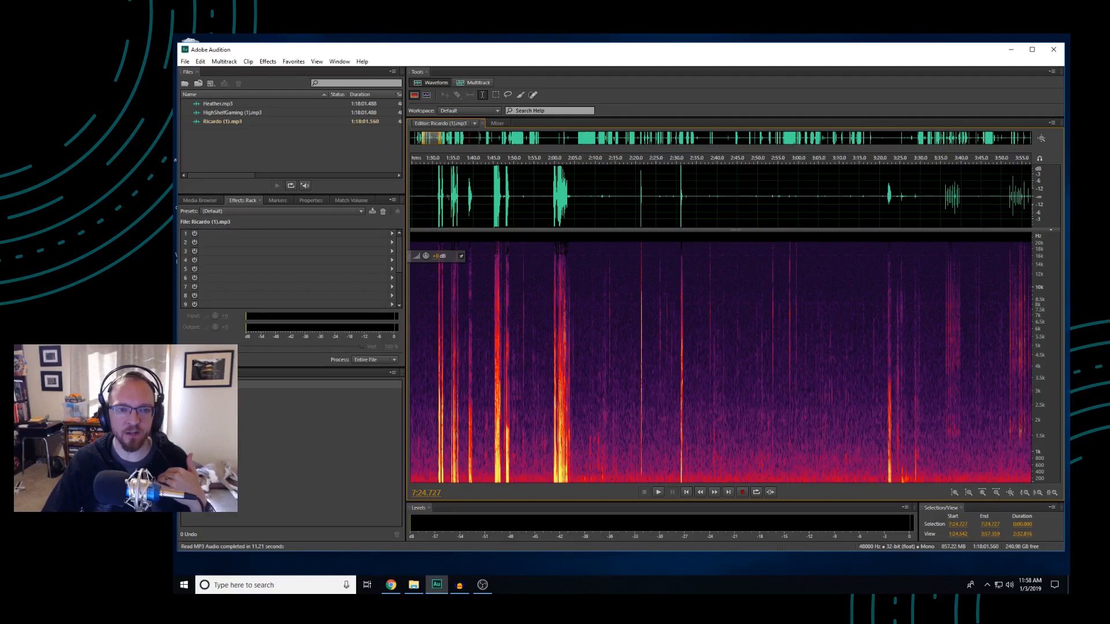
drag(427, 138, 422, 138)
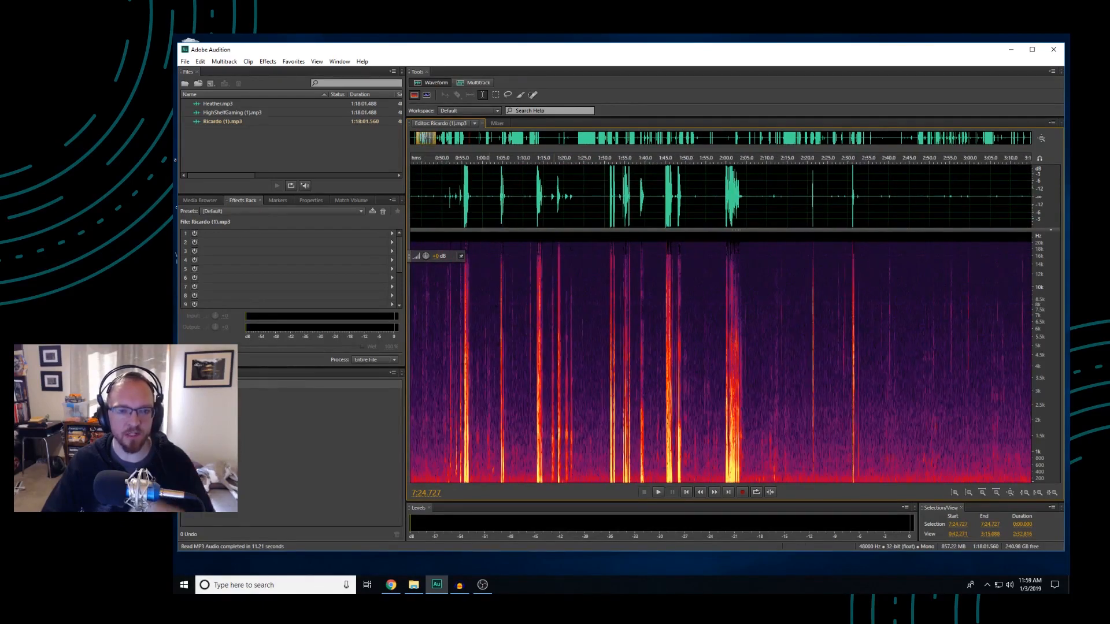
click(535, 160)
key(space)
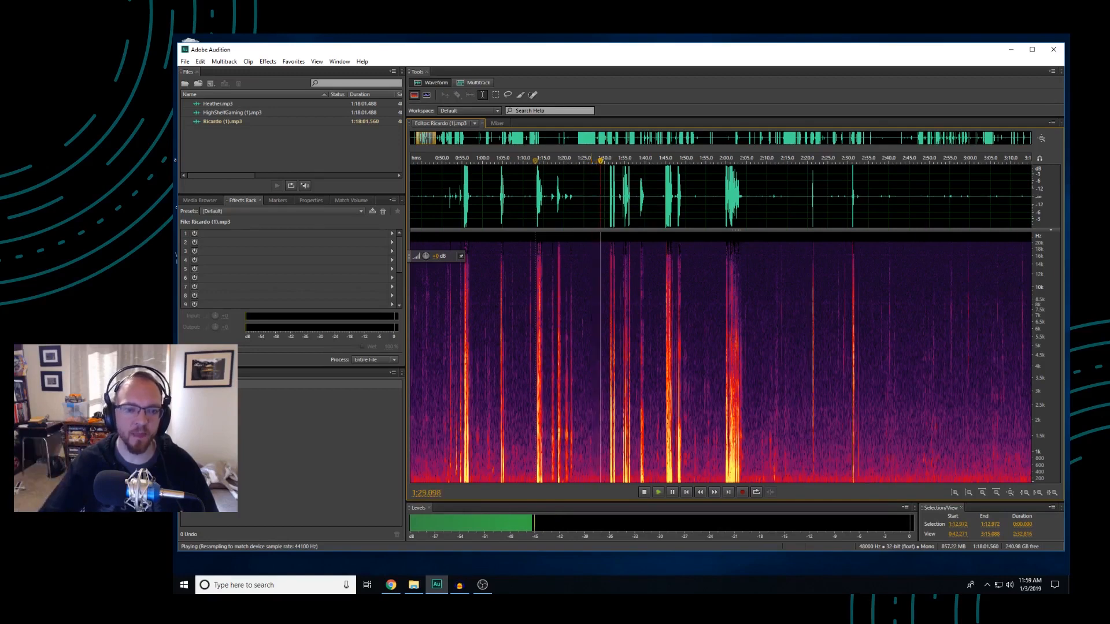
key(space)
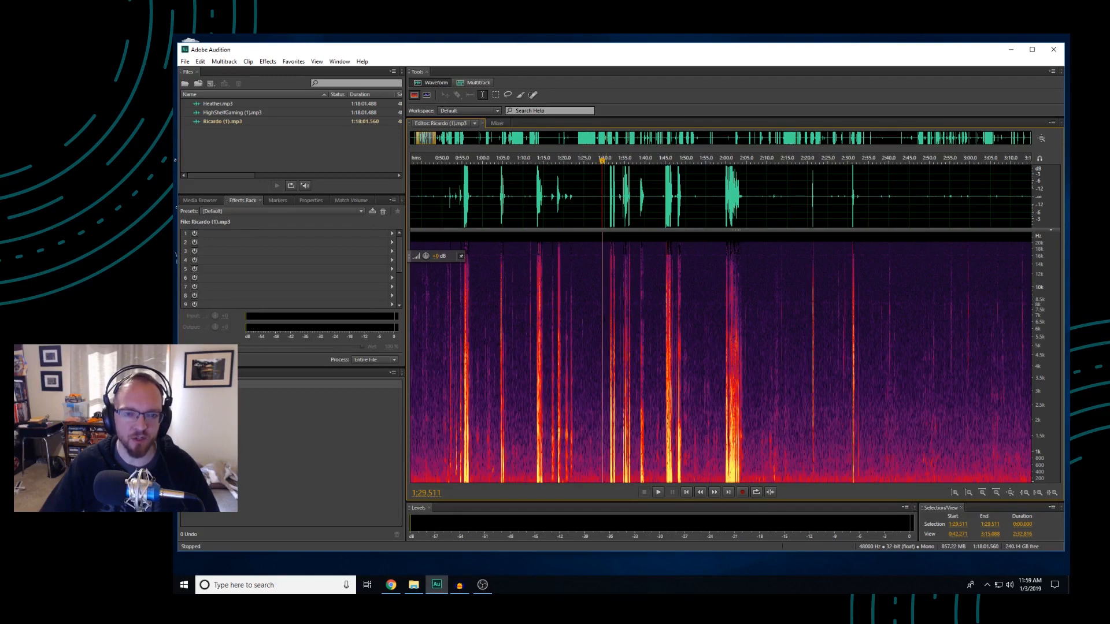
Select about 7.6 seconds of background noise starting near 1:23 and capture it as the noise print
drag(608, 321, 577, 319)
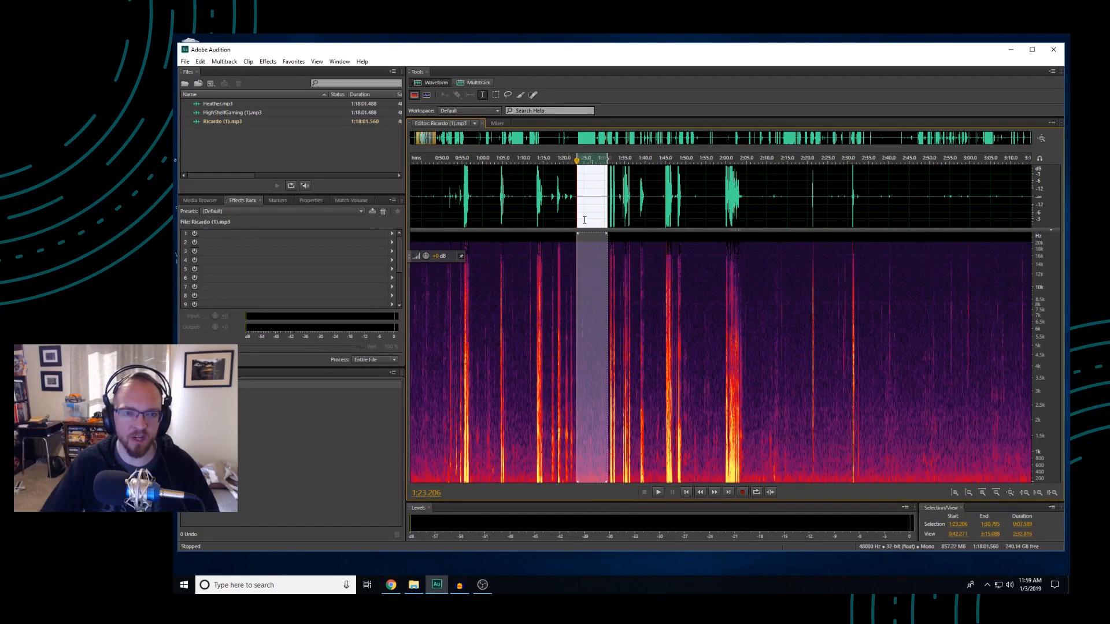
right_click(595, 297)
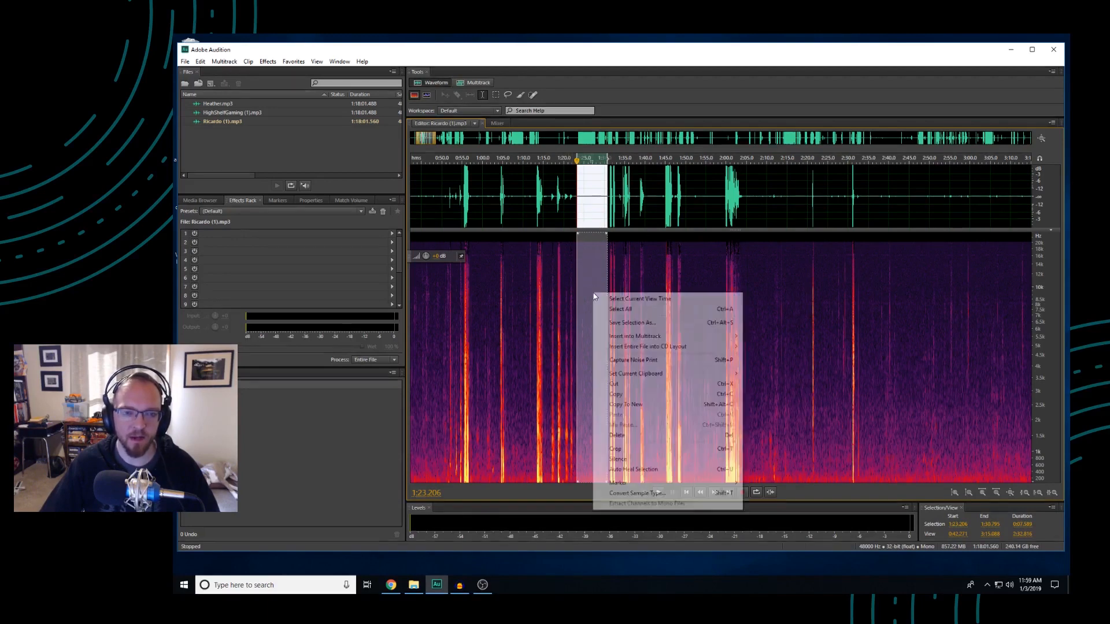
click(643, 364)
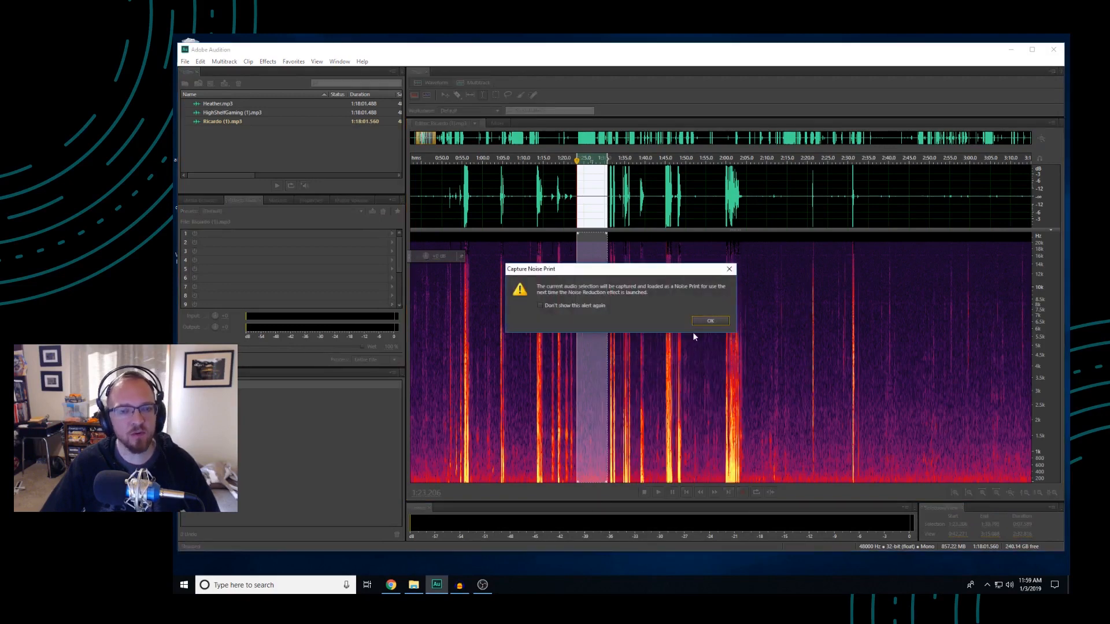
click(710, 321)
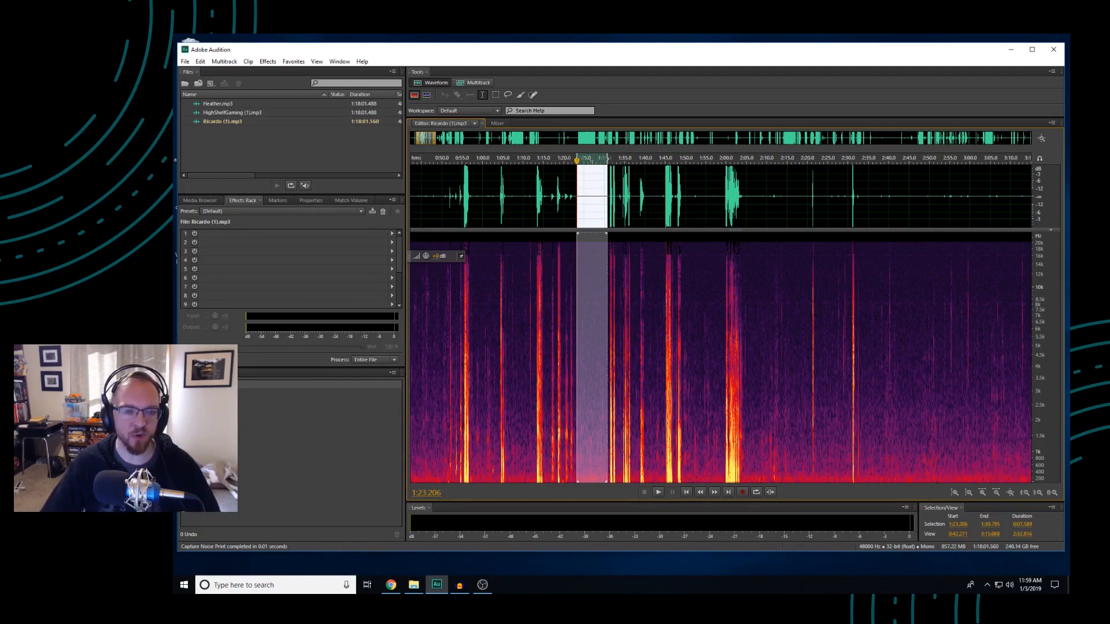
Clear the selection and apply the Noise Reduction process with the captured noise print to the whole recording
click(535, 237)
click(267, 62)
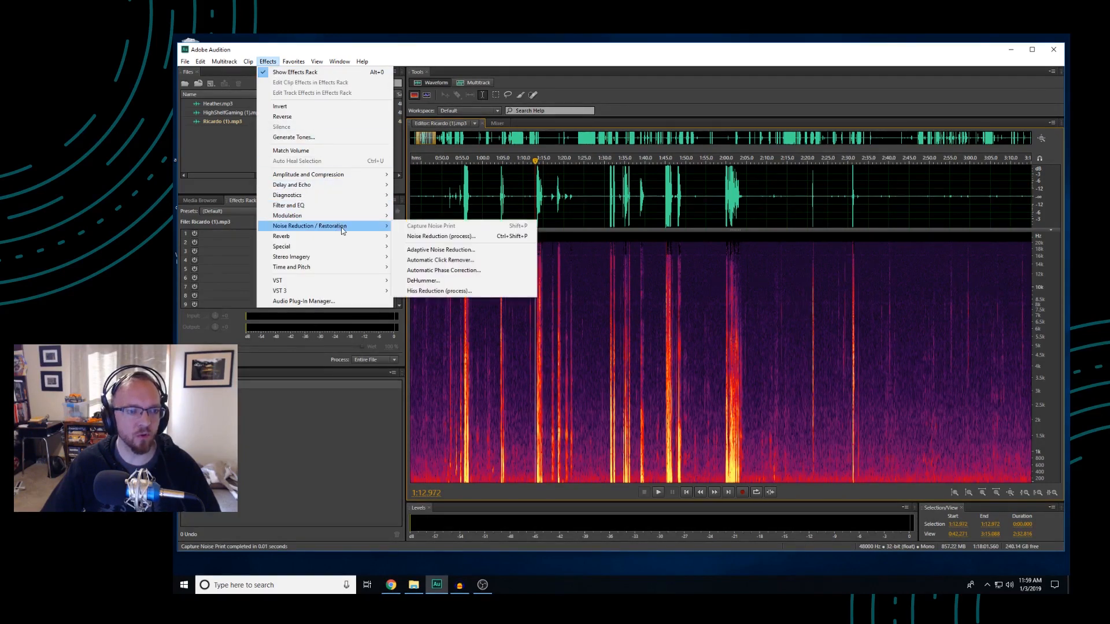
click(443, 238)
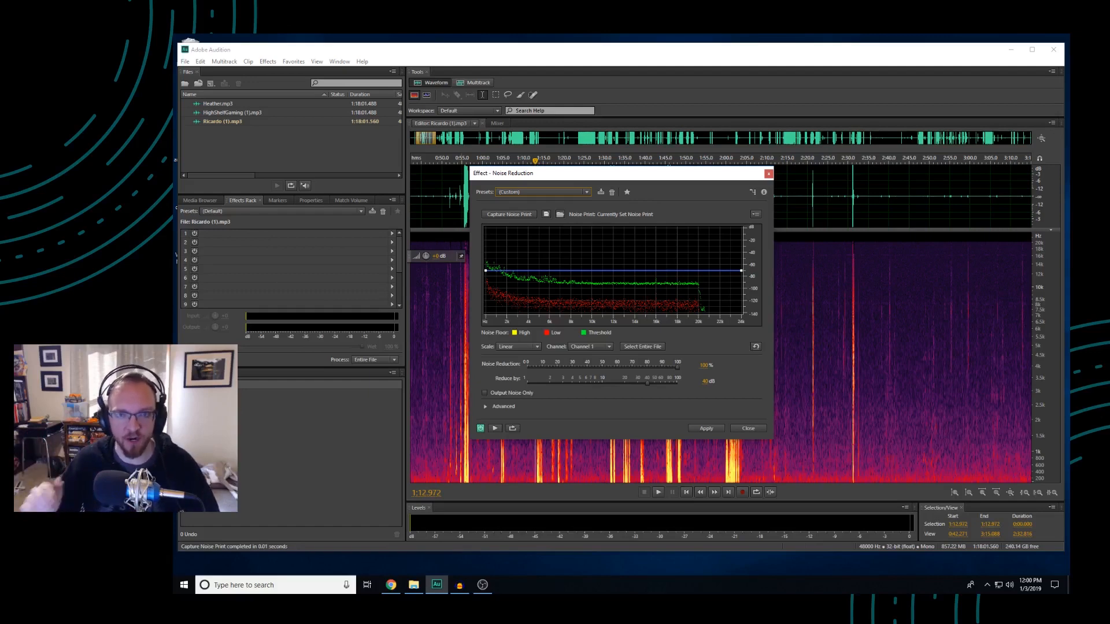
click(706, 429)
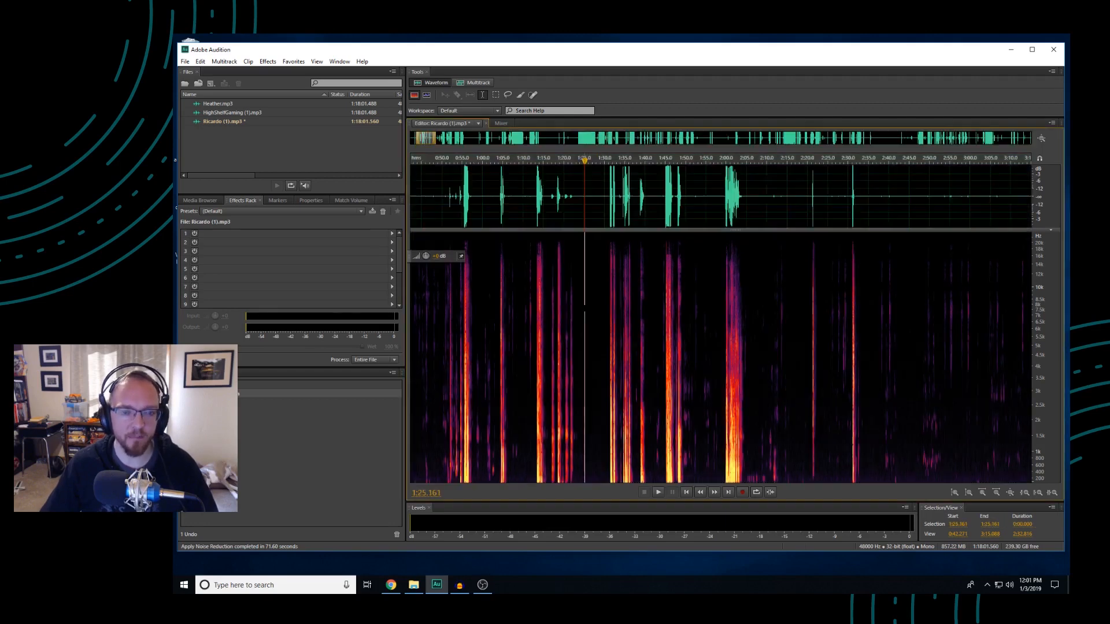
Inspect the cleaned quiet passage around 1:24 to 1:29 and play the recording from about 1:17 to hear the result
click(579, 307)
drag(579, 306, 599, 324)
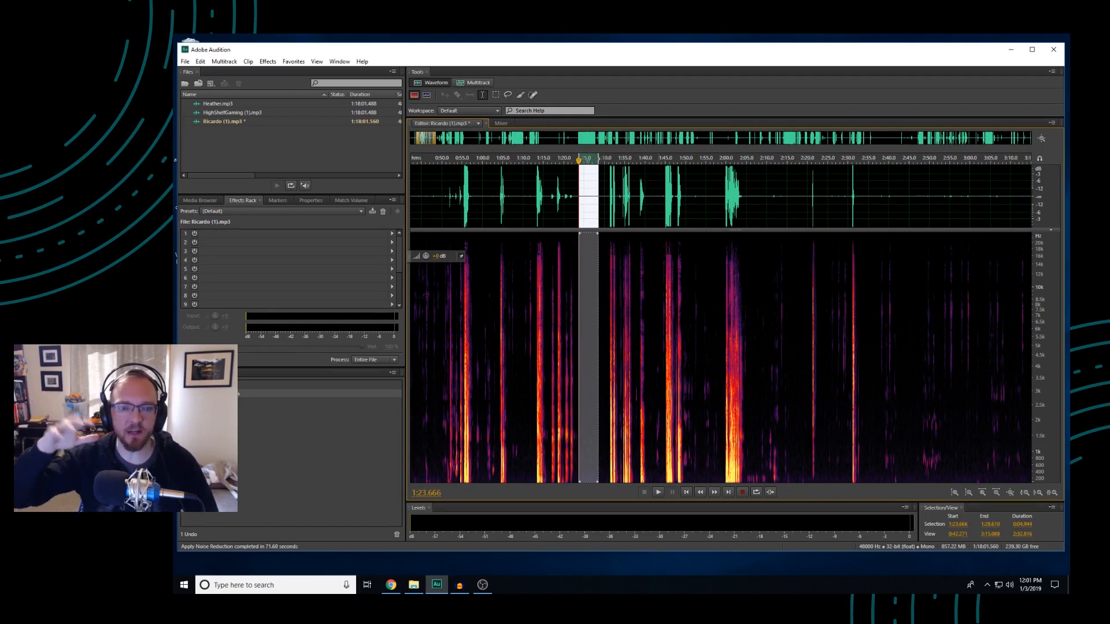
click(658, 324)
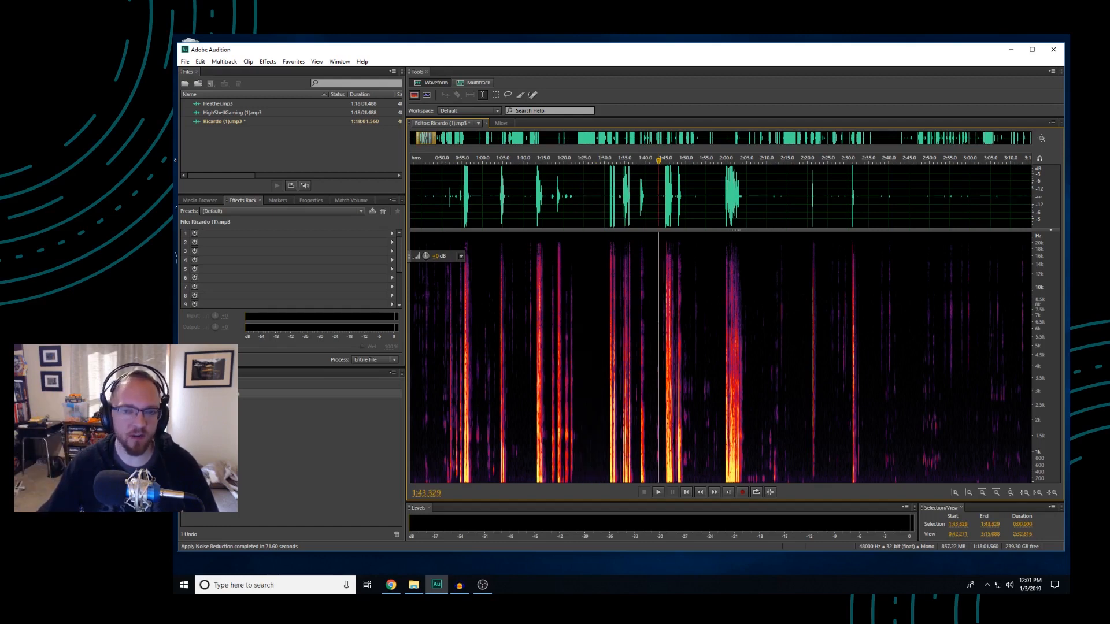
click(601, 322)
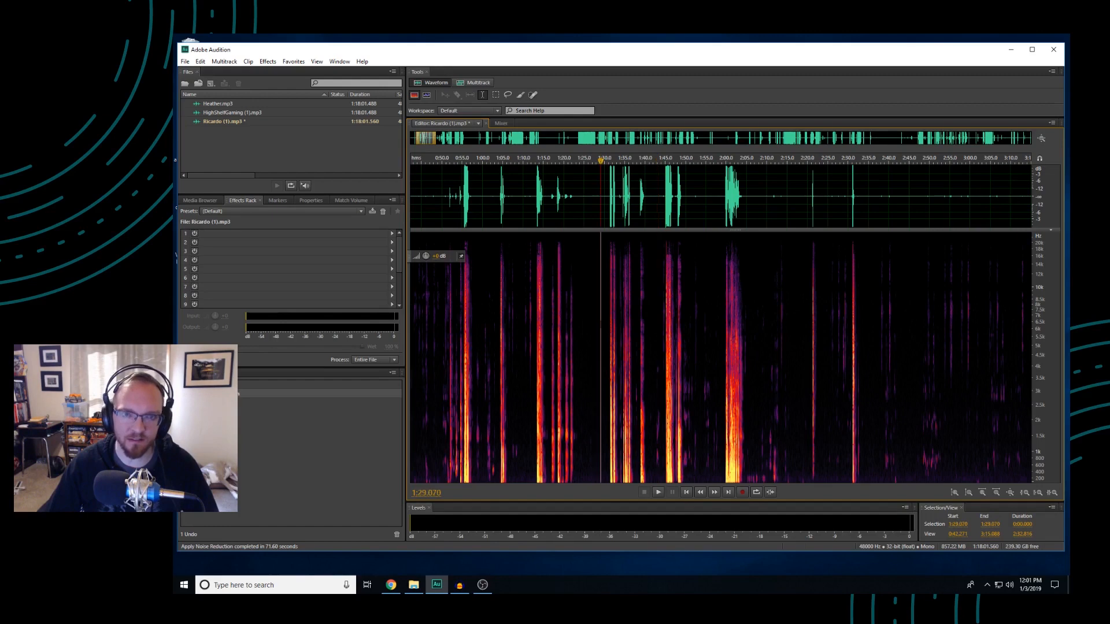
click(550, 323)
key(space)
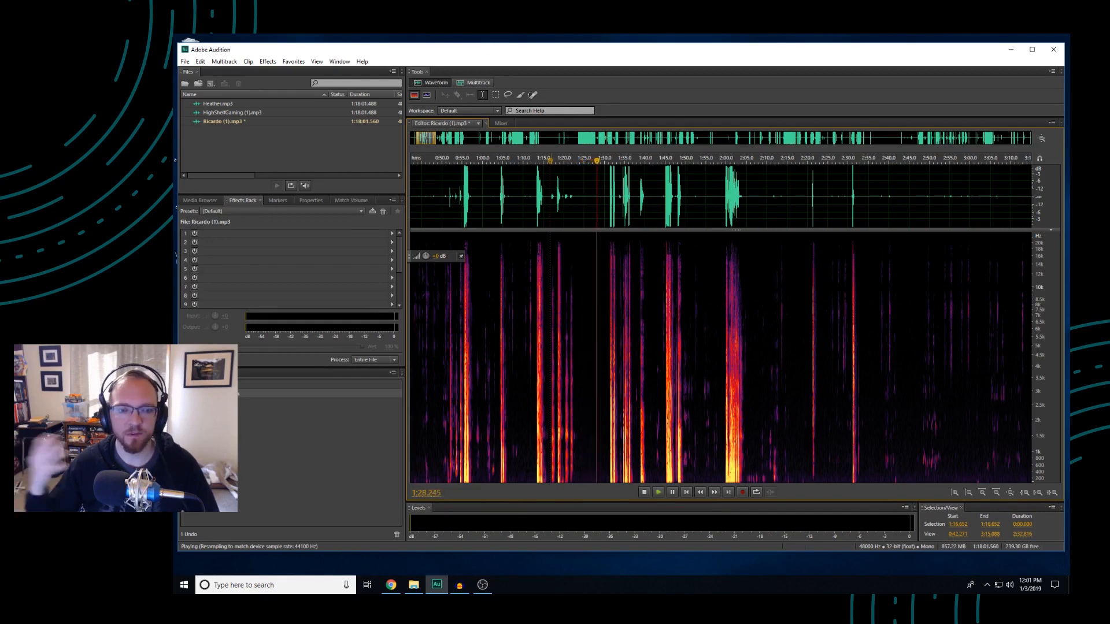
key(space)
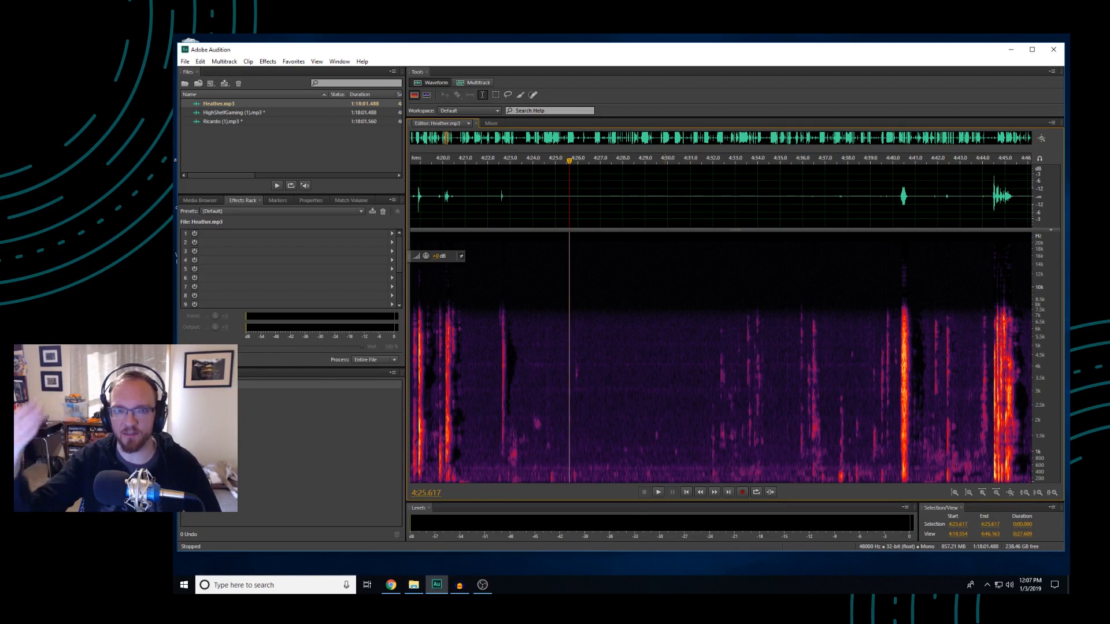
In the first-listed speaker's recording, capture a noise print from about 5 seconds of quiet background starting near 4:26
drag(588, 364, 706, 368)
right_click(632, 389)
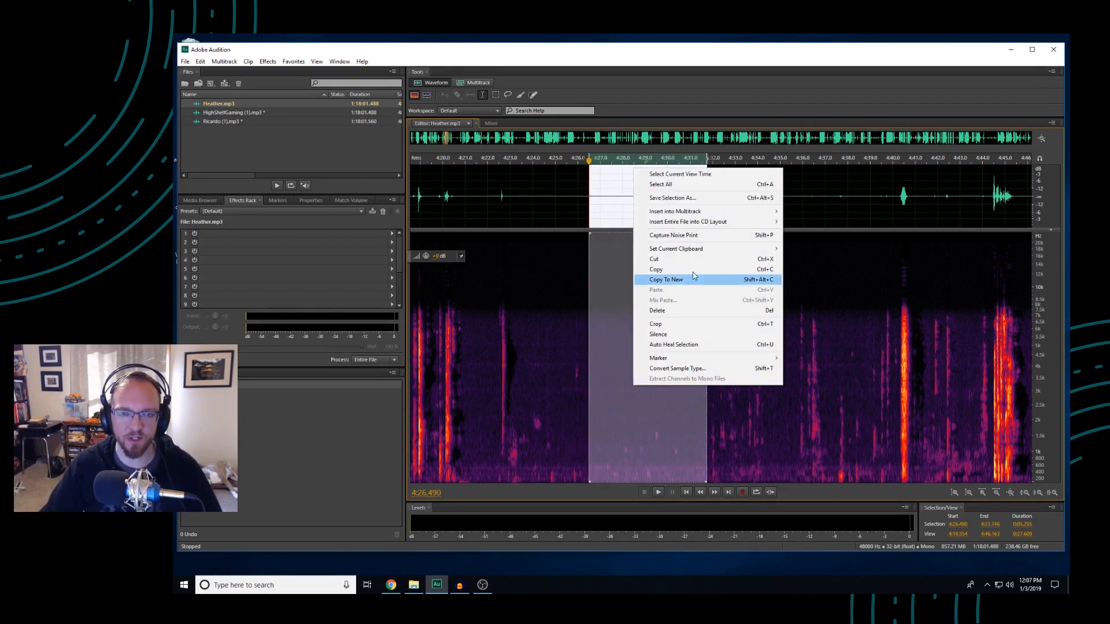
click(693, 237)
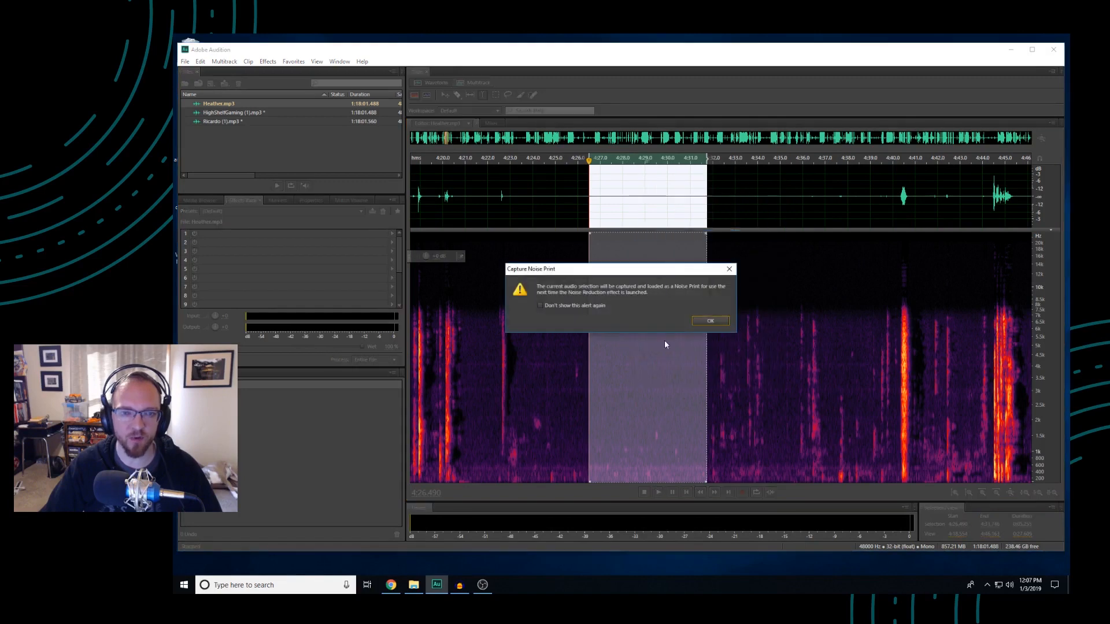
click(711, 317)
Apply the Noise Reduction process to this entire speaker recording using its newly captured noise print
click(509, 200)
click(268, 62)
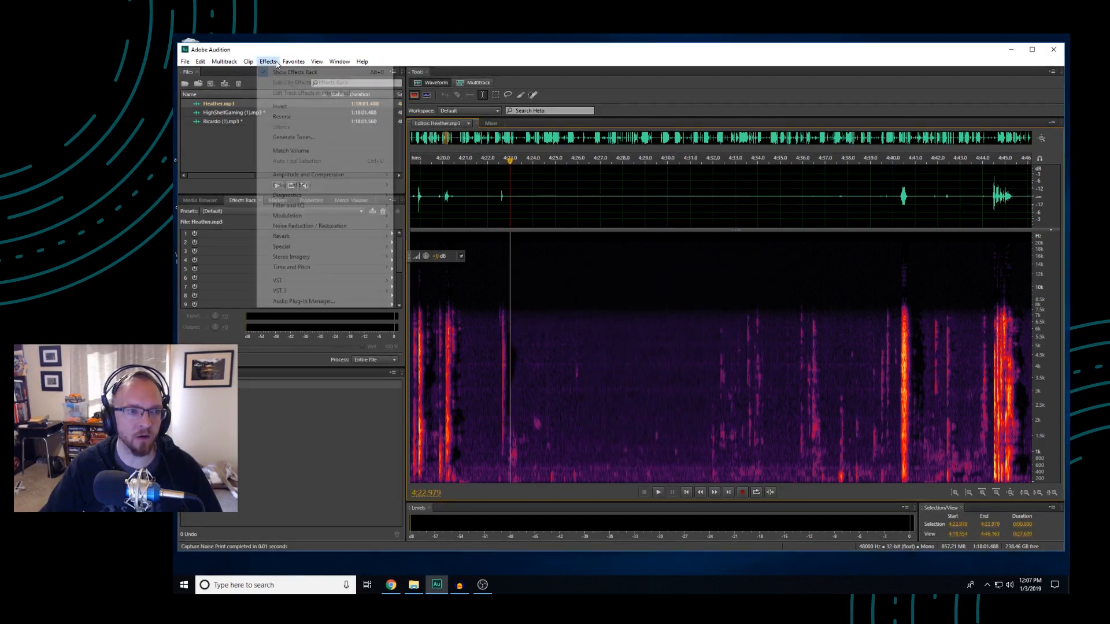
mouse_move(329, 225)
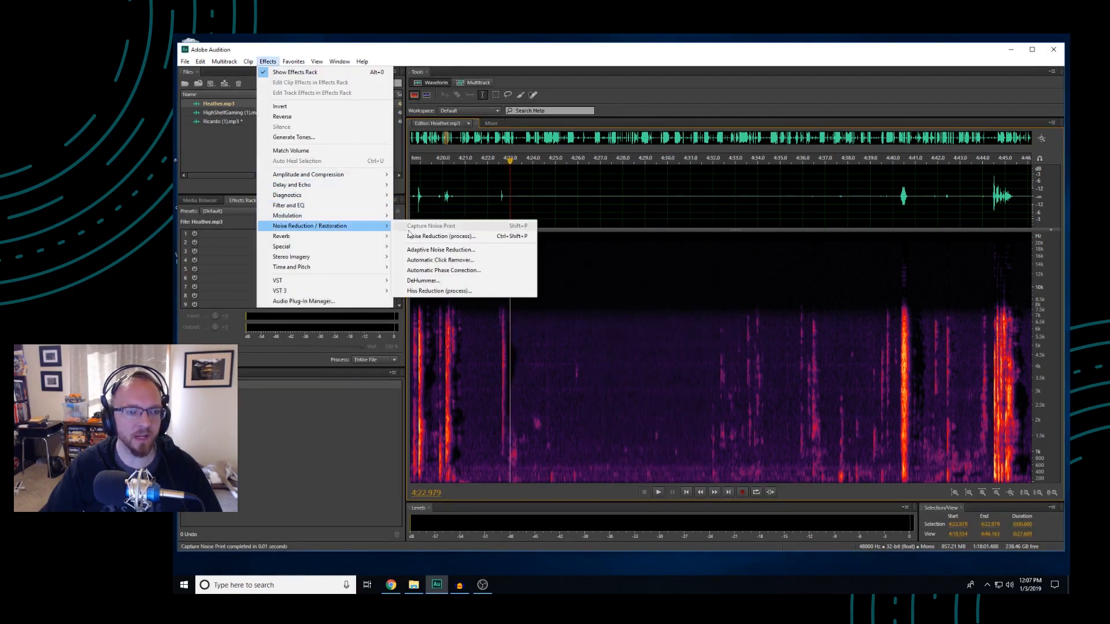
click(442, 239)
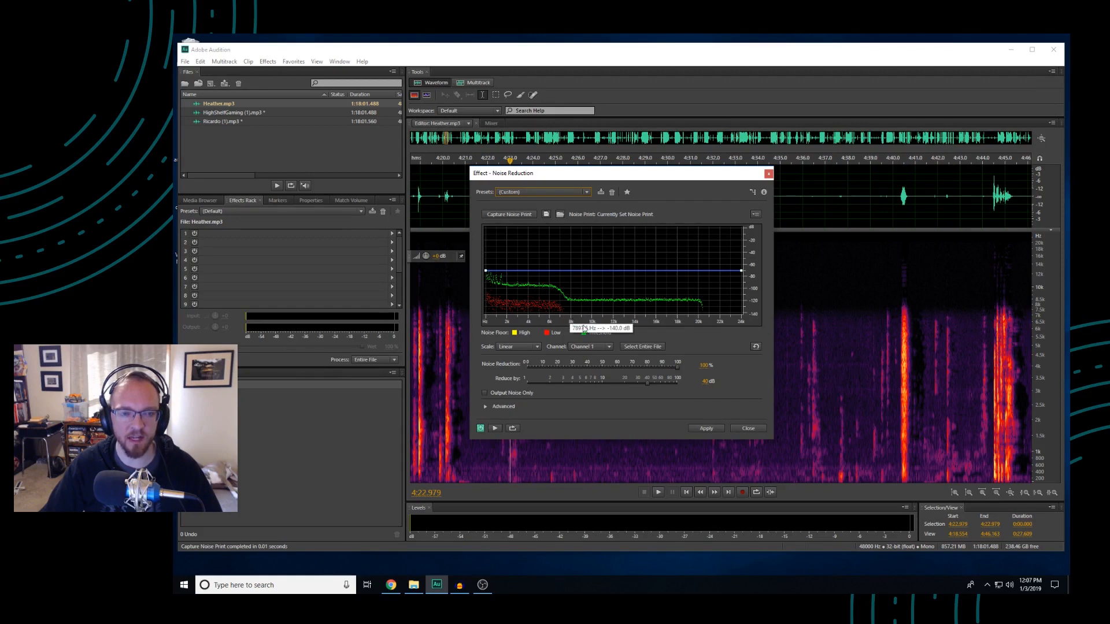
click(707, 428)
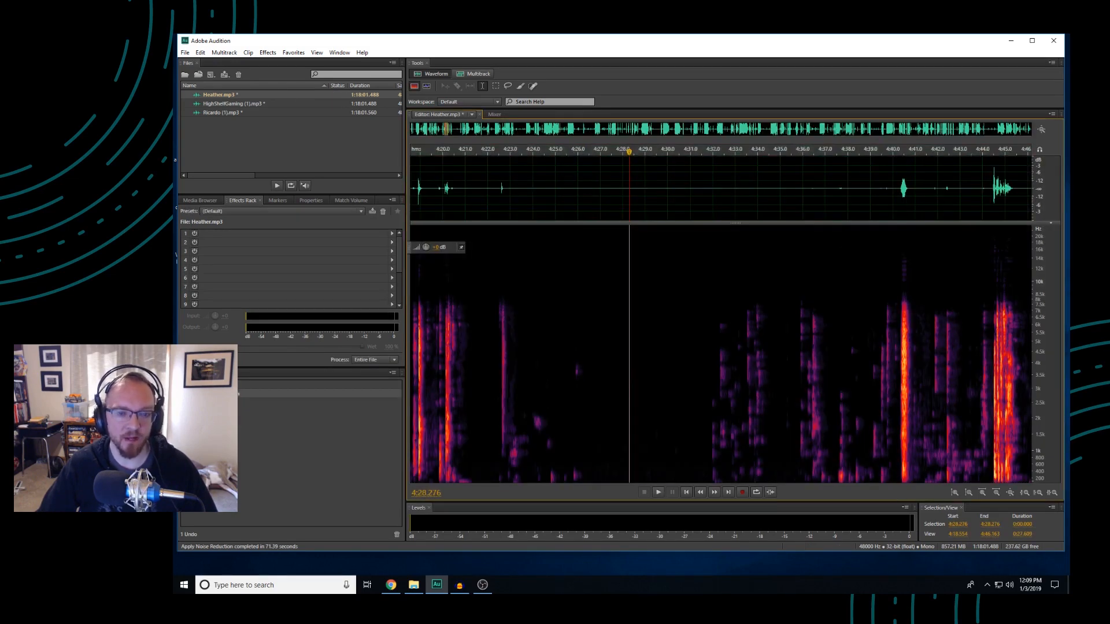
Examine the cleaned waveform and spectrogram around 4:33, from close up to a span of several minutes
drag(513, 370, 705, 367)
click(748, 335)
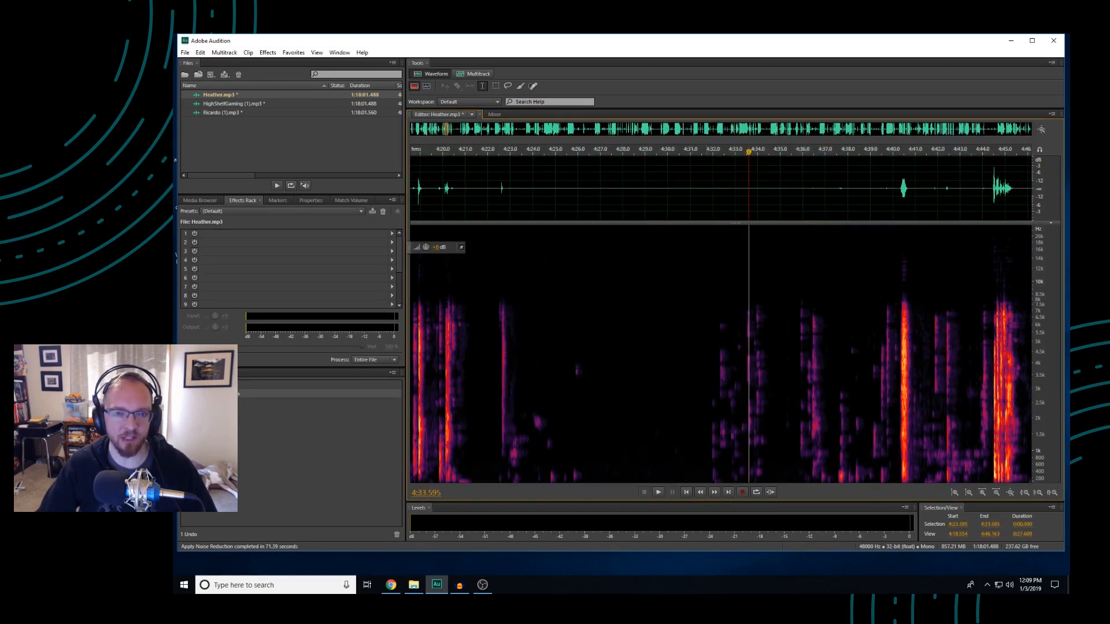
scroll(606, 347, down, 3)
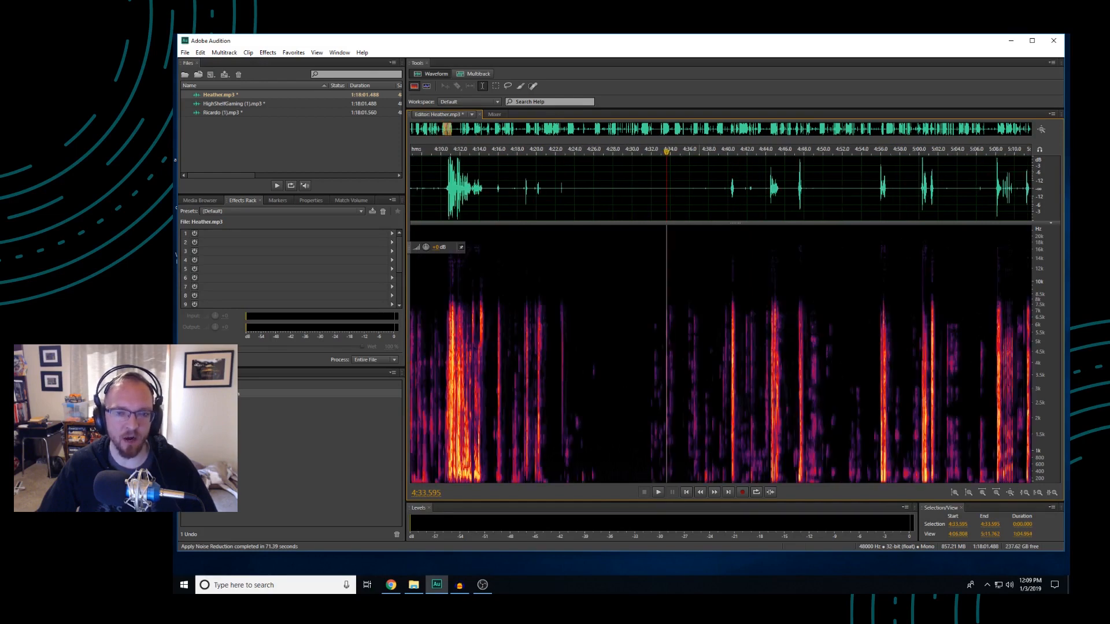
scroll(700, 347, down, 3)
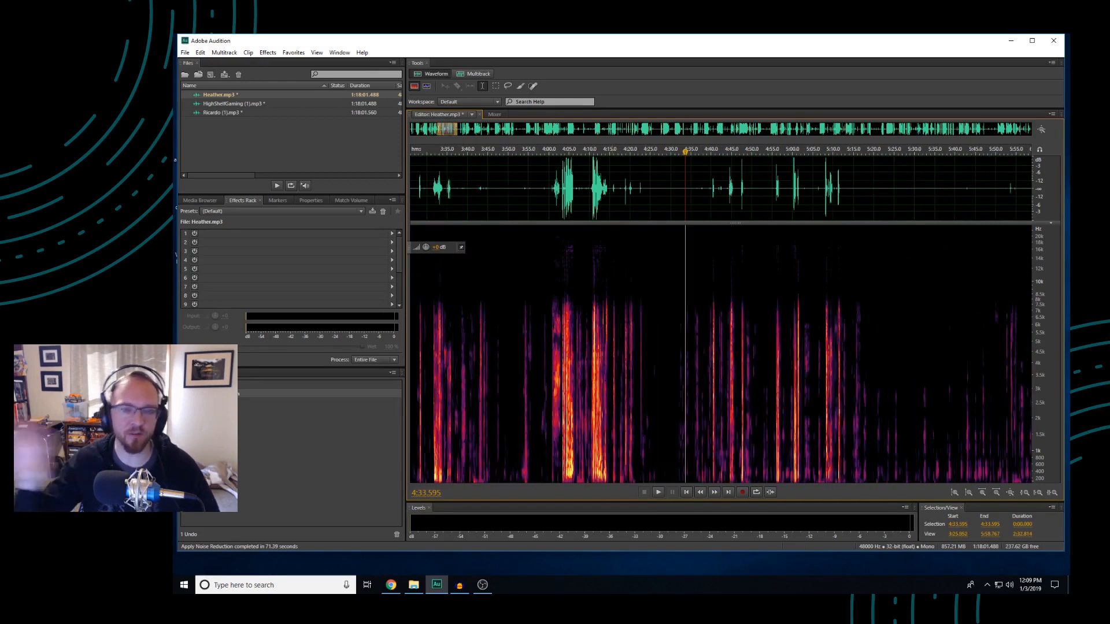
Insert the three speakers' recordings into a new multitrack session named "Youtube video session"
drag(267, 122, 238, 95)
right_click(257, 97)
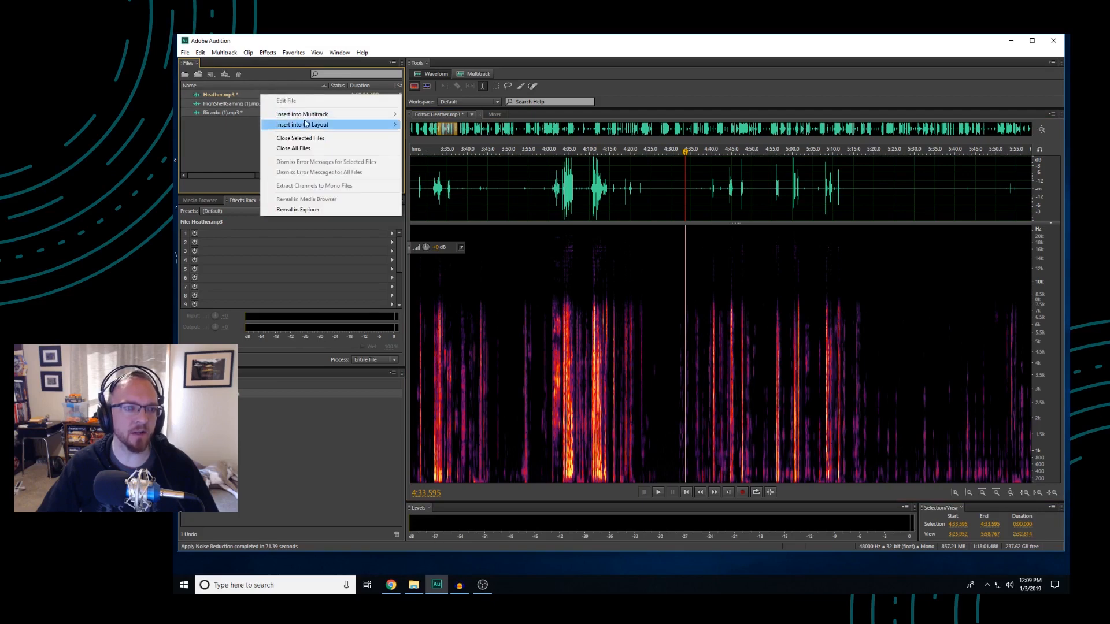
mouse_move(370, 114)
click(445, 114)
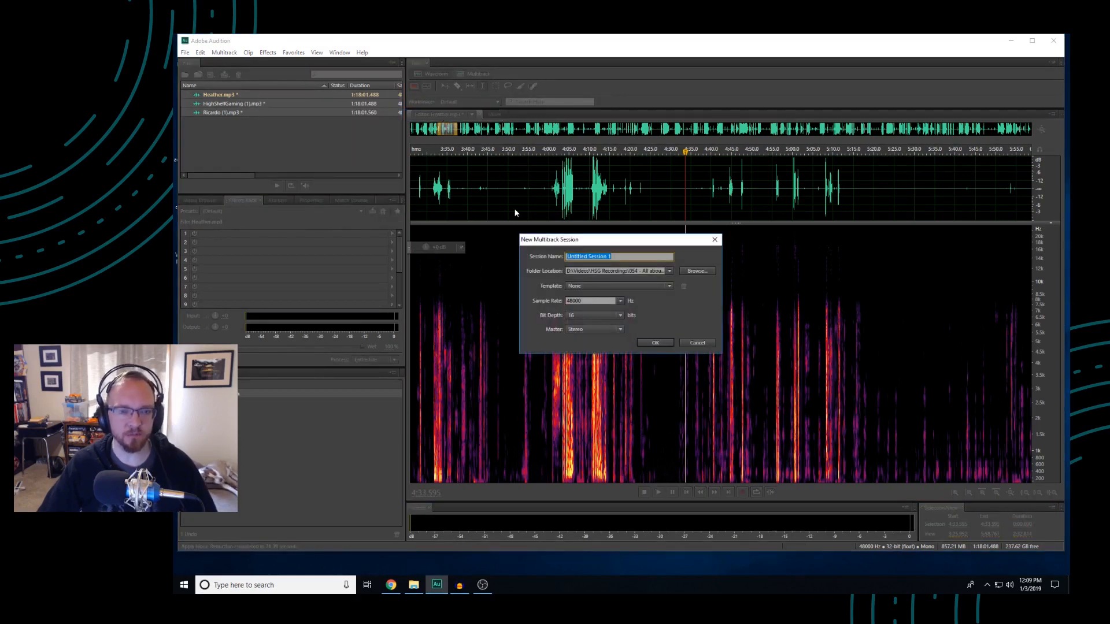
key(BackSpace)
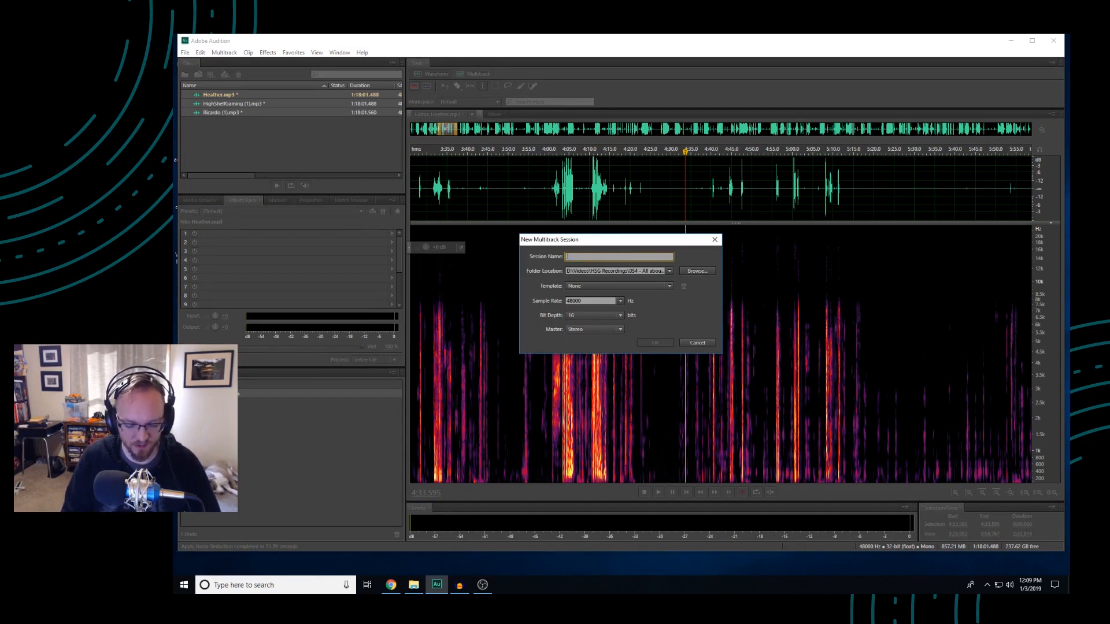
text(Youtube video session)
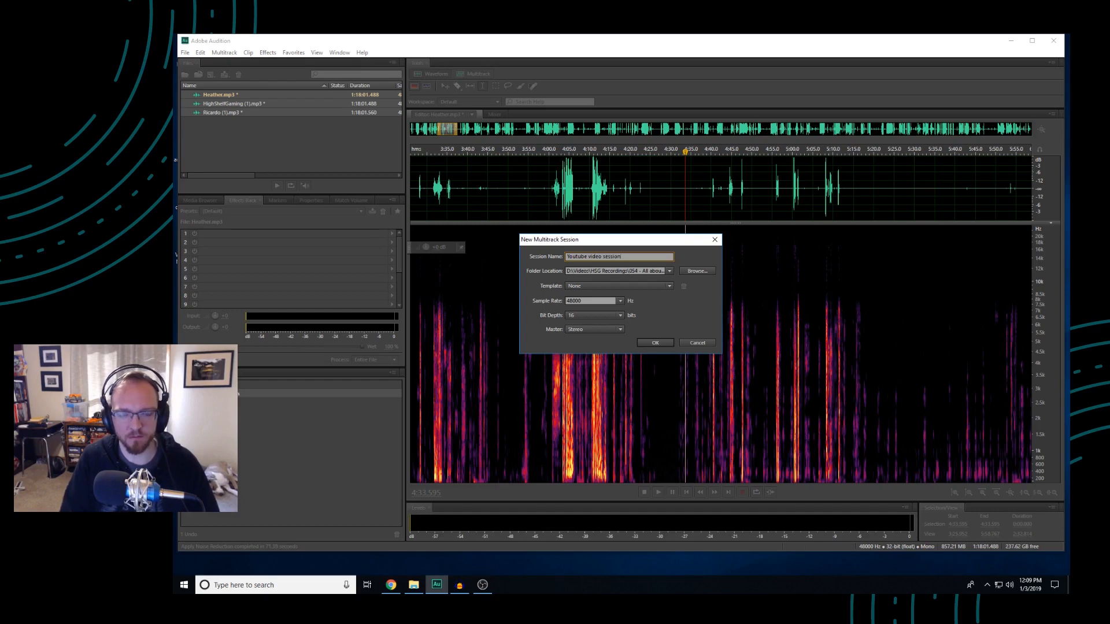
click(662, 343)
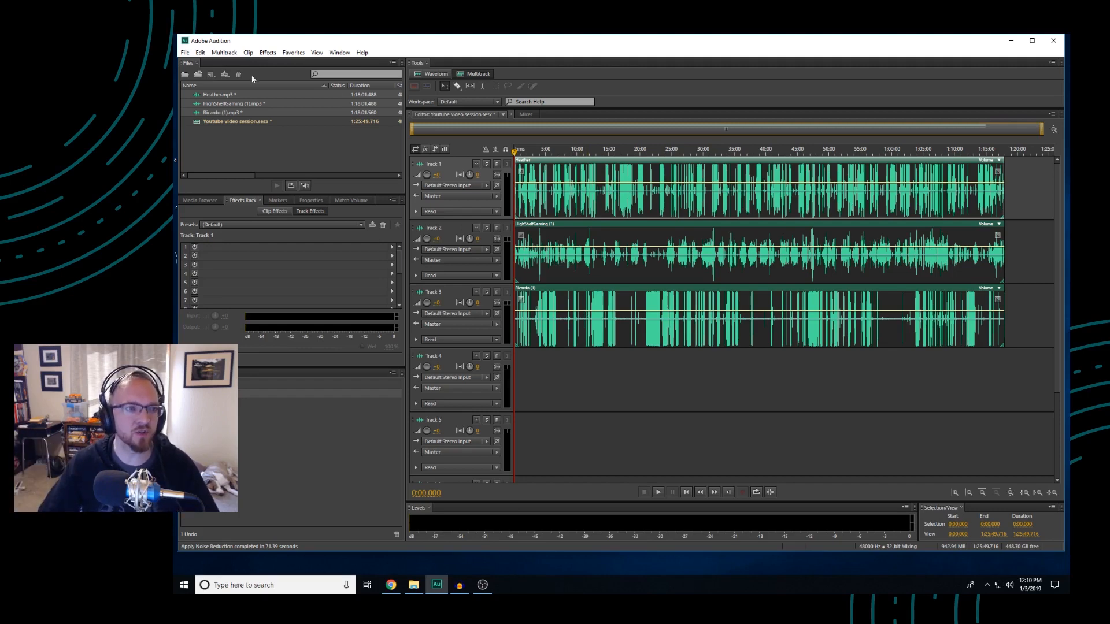
Export the entire session as a multitrack mixdown in Wave PCM format, keeping the option to open files after export
click(186, 53)
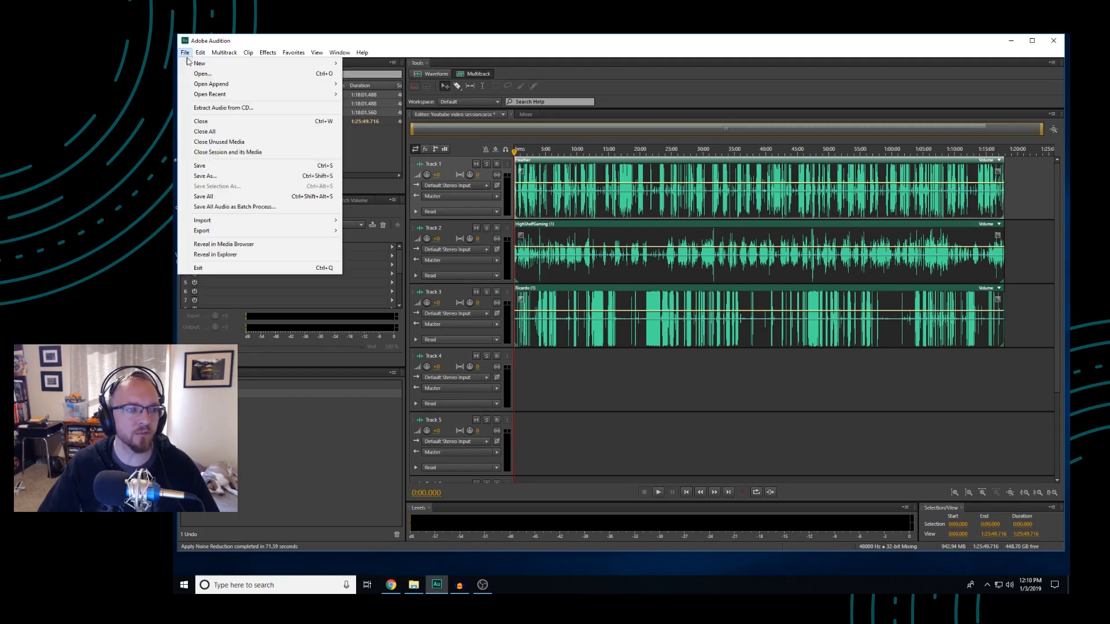
mouse_move(330, 231)
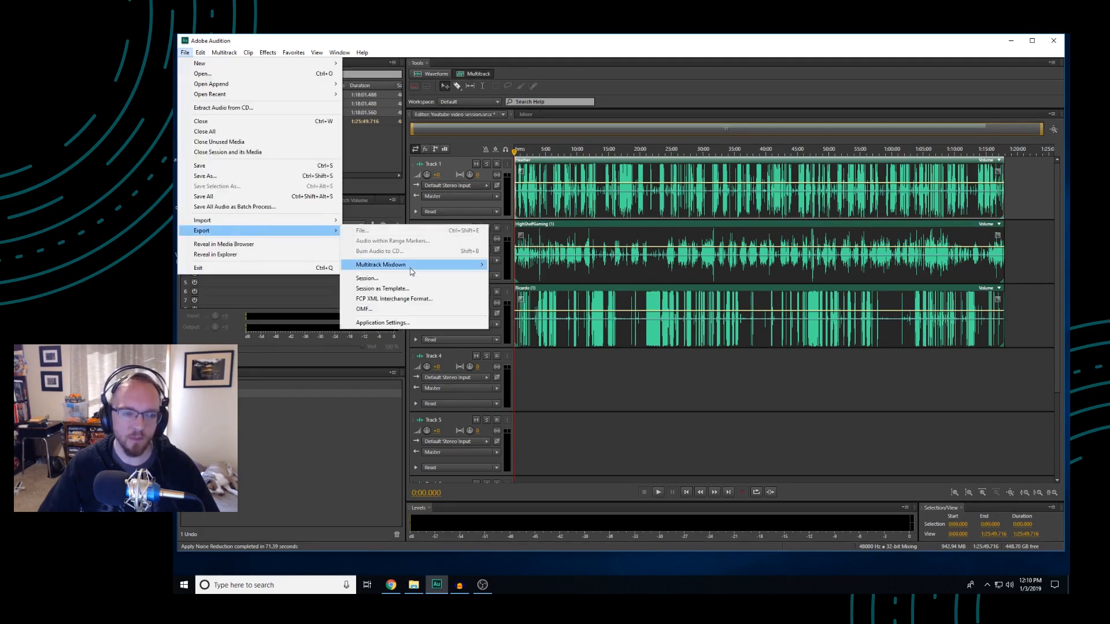
mouse_move(410, 268)
click(525, 277)
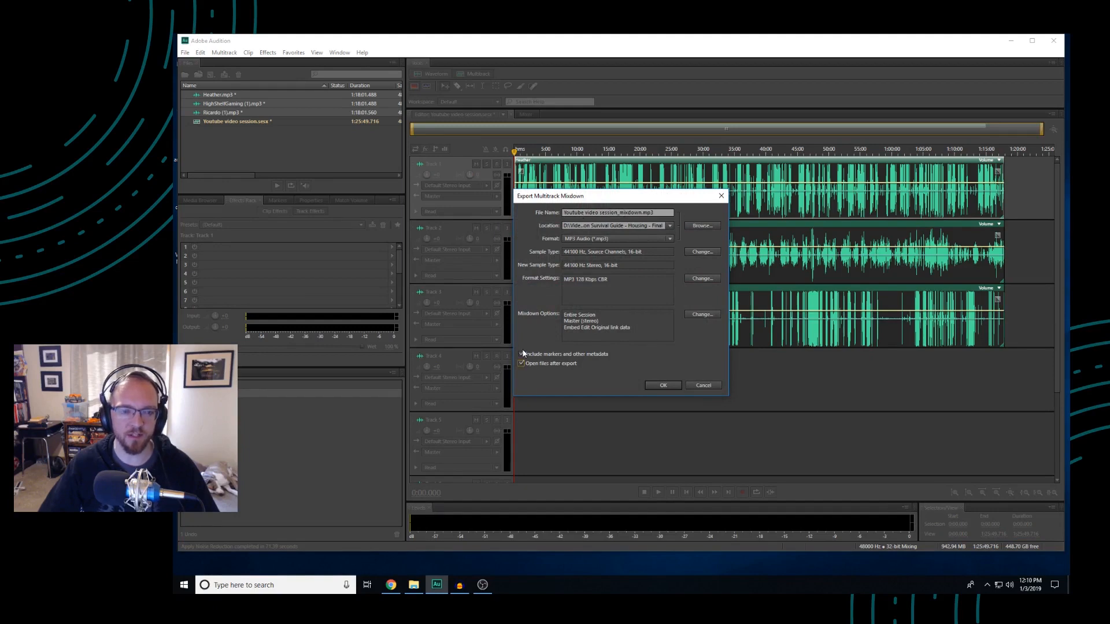
click(521, 364)
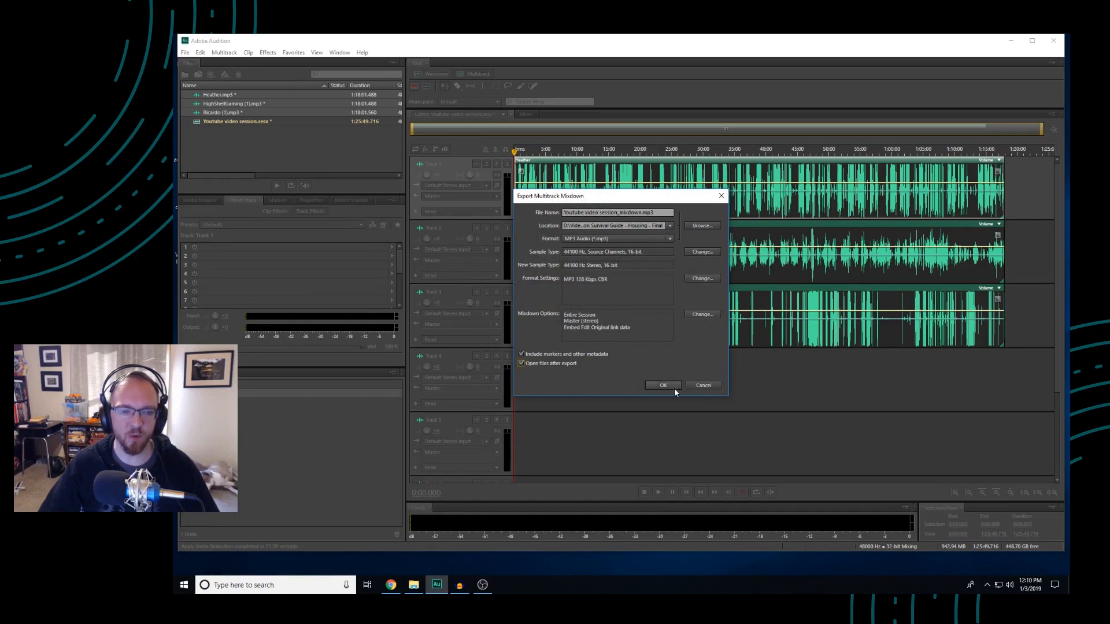
click(618, 239)
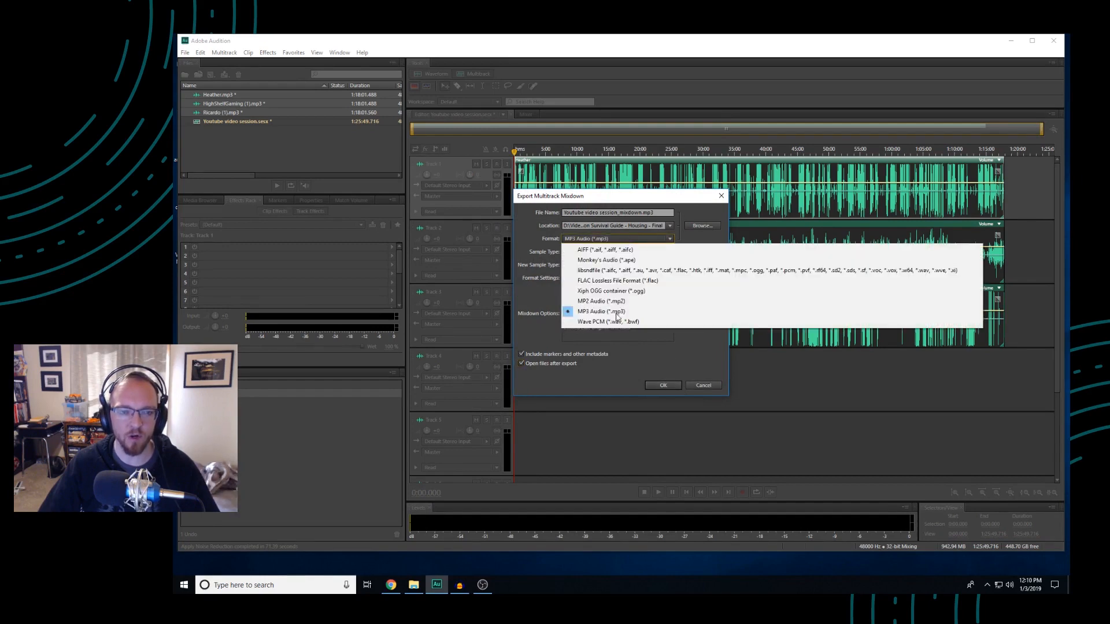
click(595, 321)
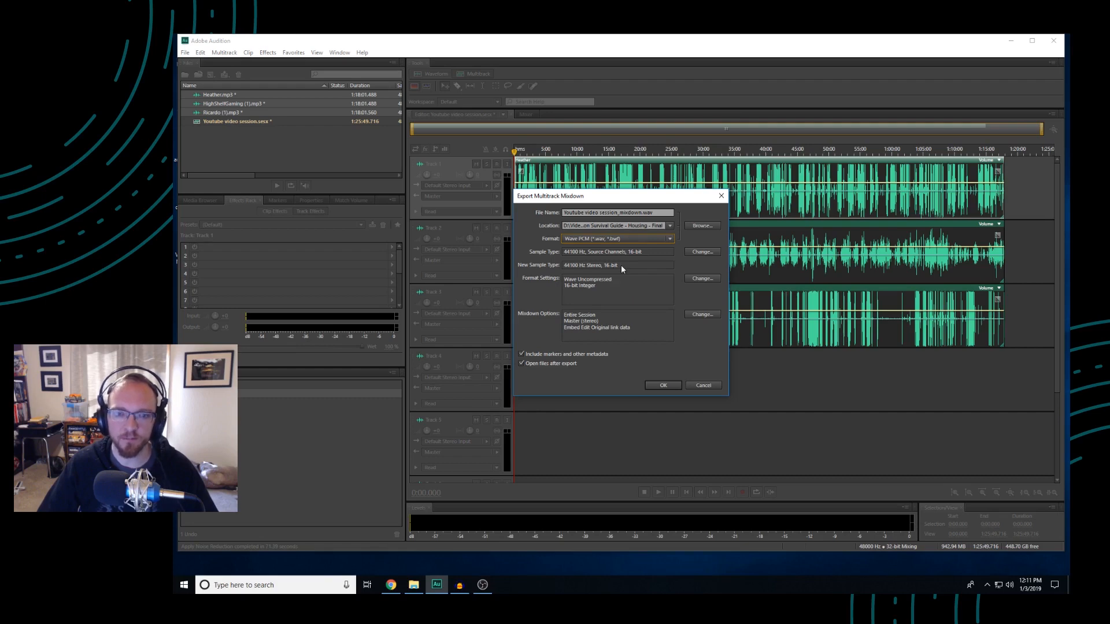
click(665, 385)
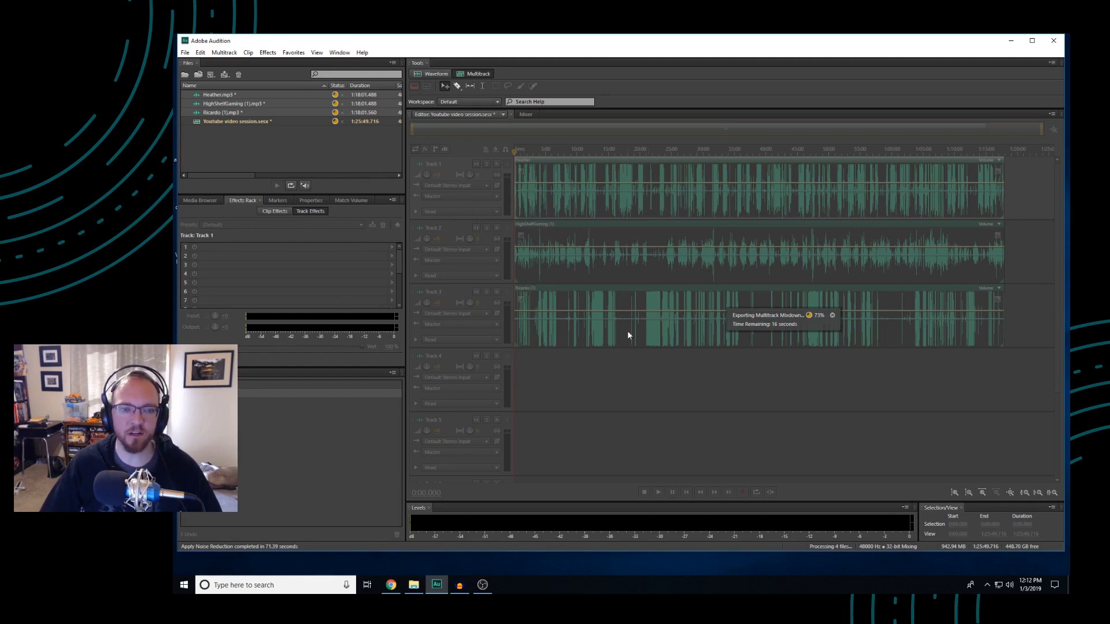
Switch to Audacity, enlarge its window, look through its available effects, and close the program
click(456, 590)
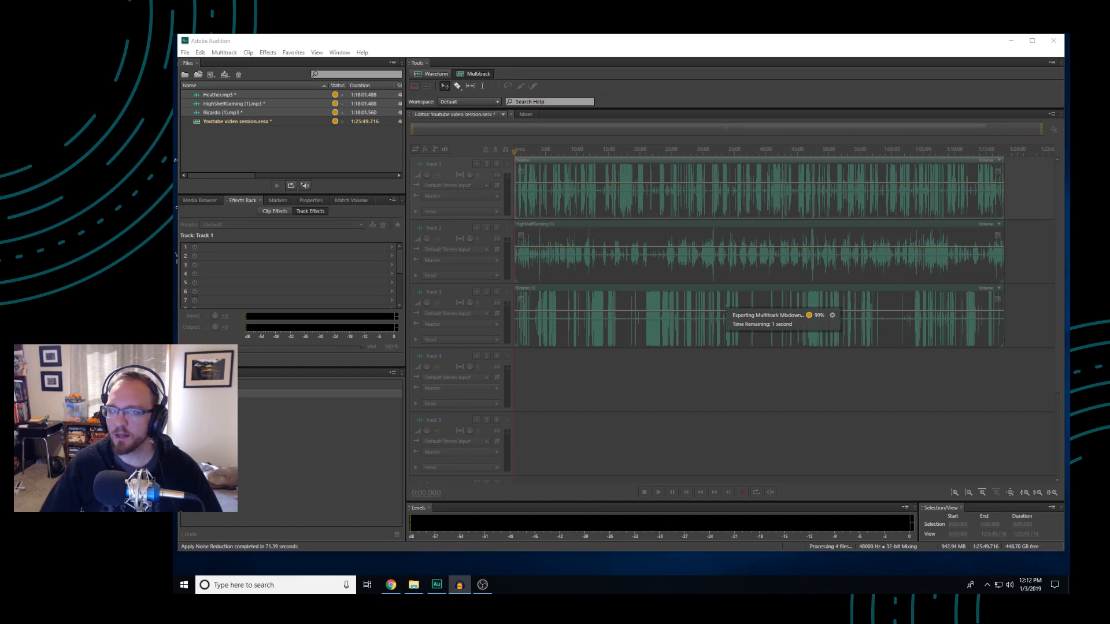
drag(754, 178, 421, 99)
drag(792, 430, 928, 513)
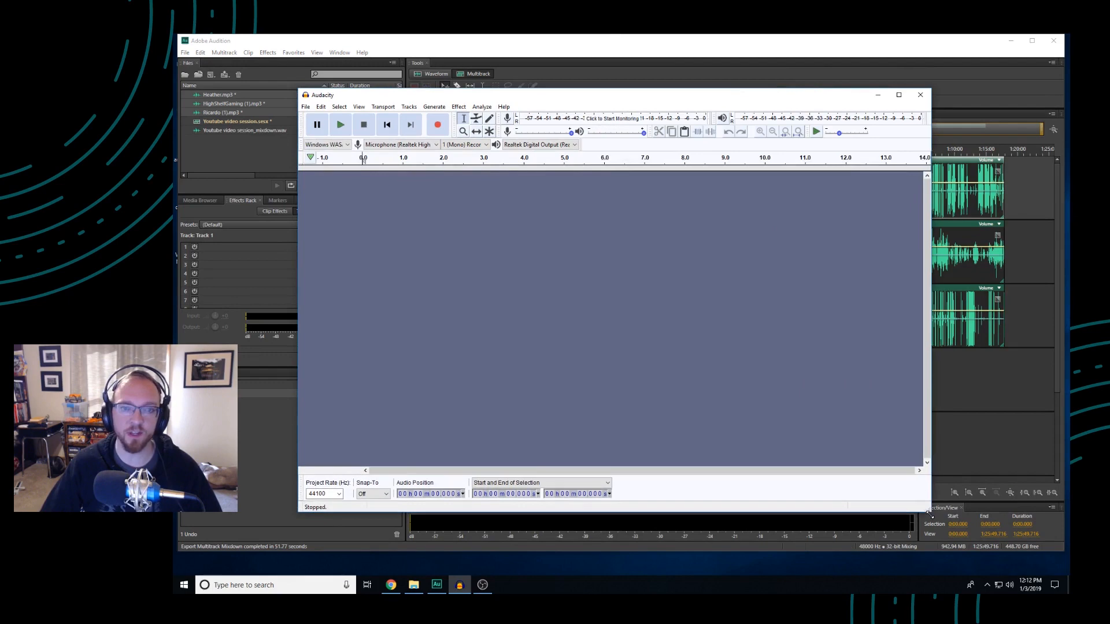
click(459, 107)
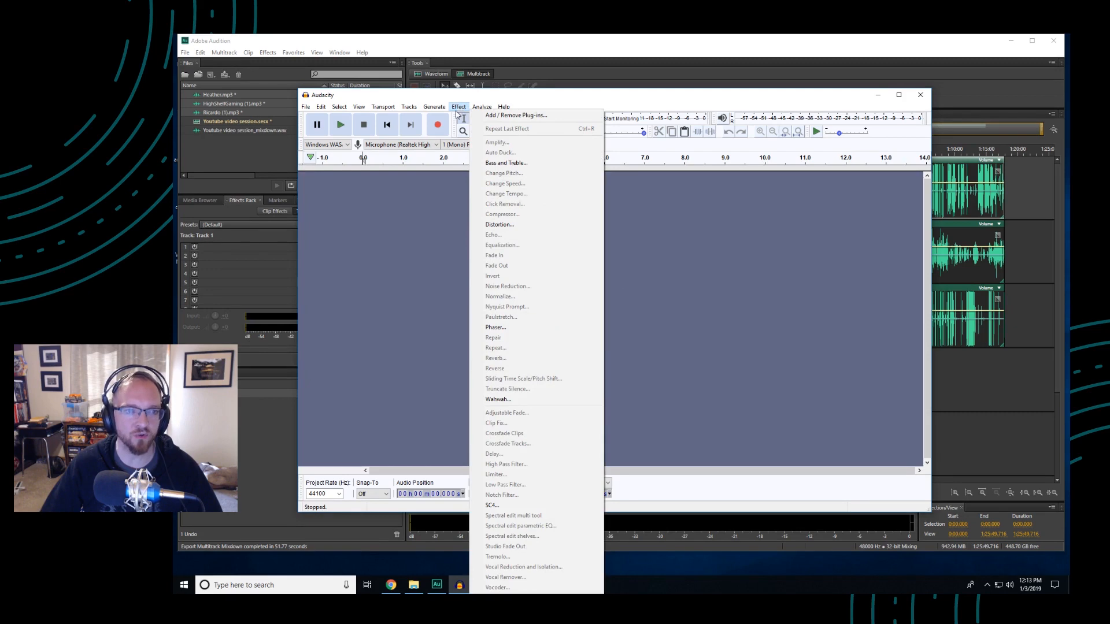
click(406, 254)
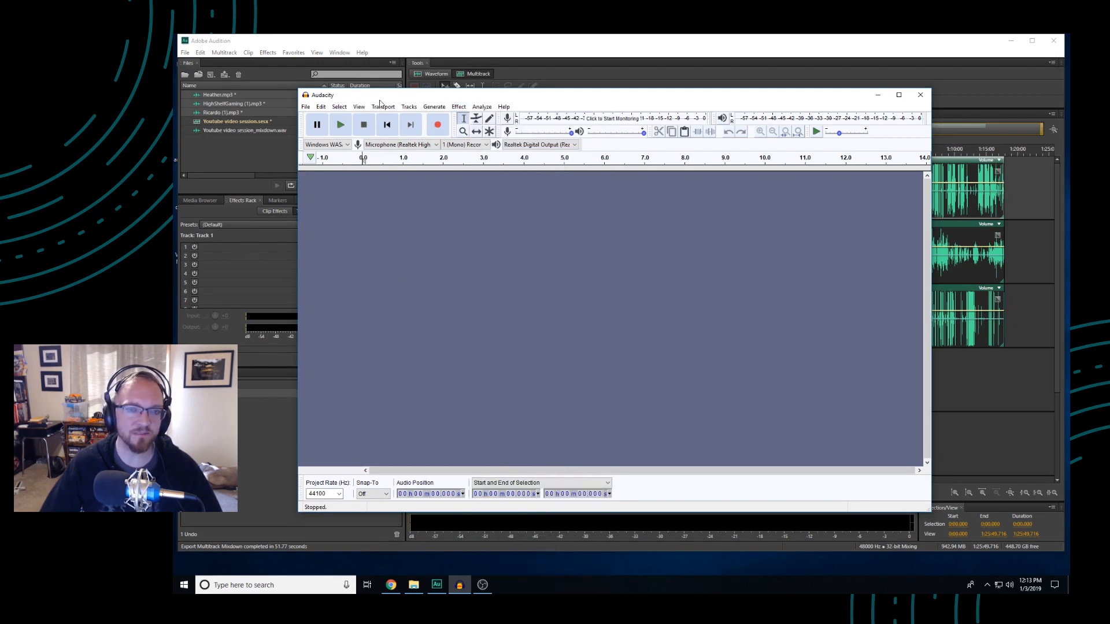
click(924, 98)
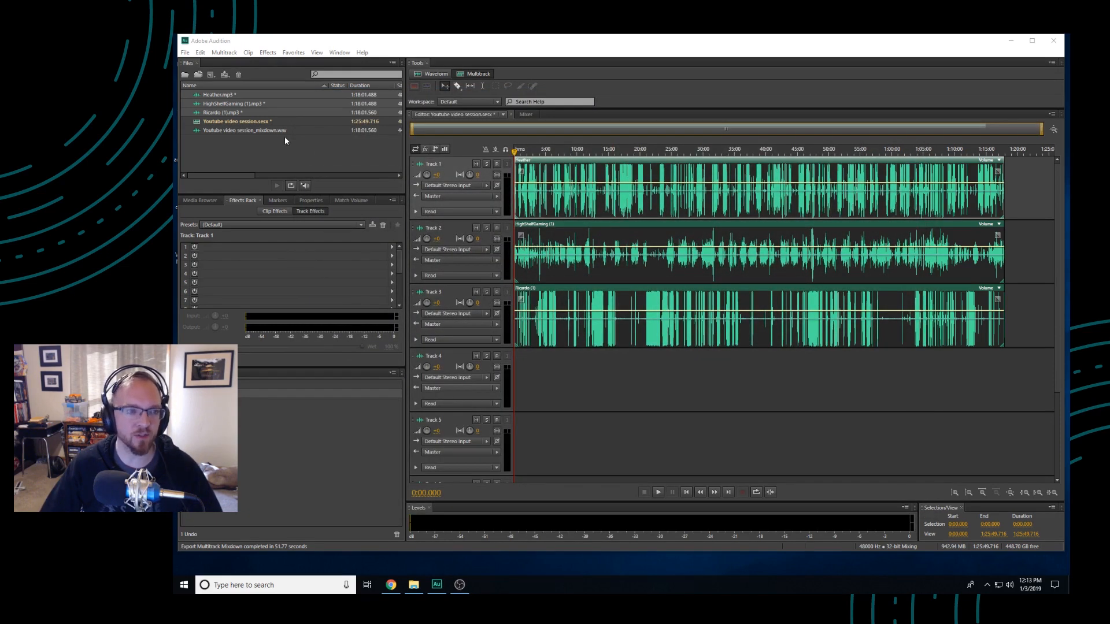
Open the exported mixdown file and add a Parametric Equalizer with the Generic Low-Pass preset in effects rack slot 1
double_click(252, 132)
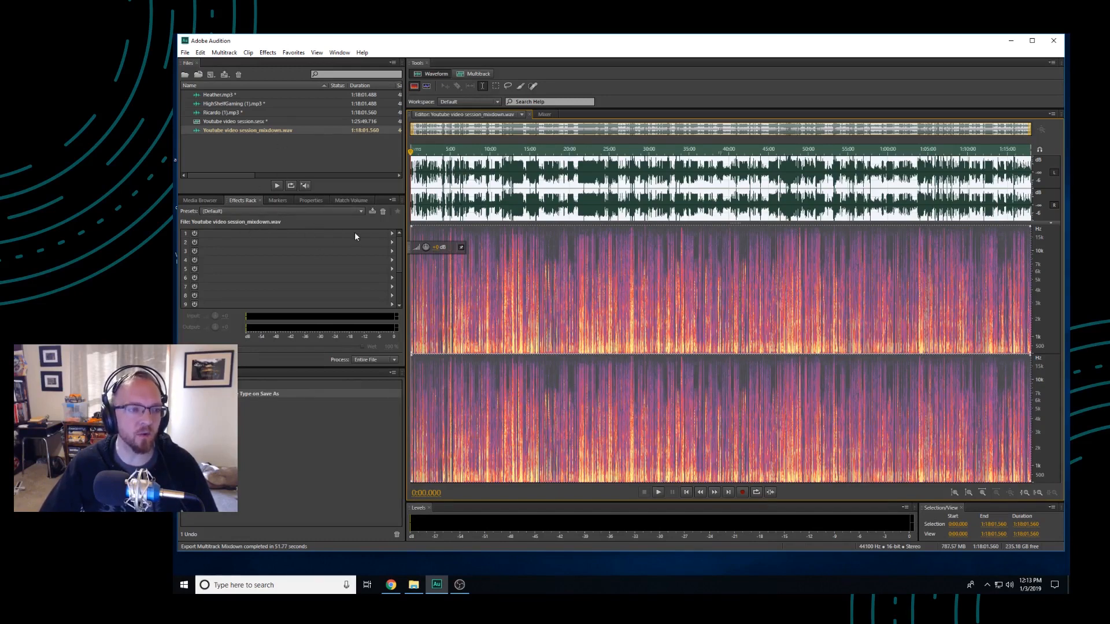
click(392, 234)
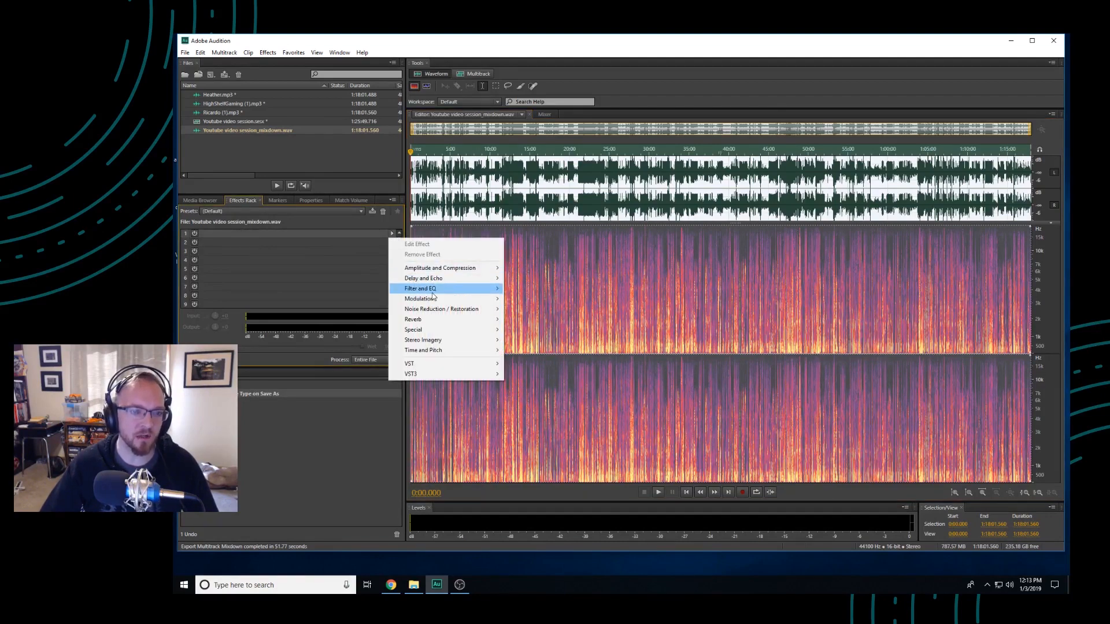
mouse_move(428, 291)
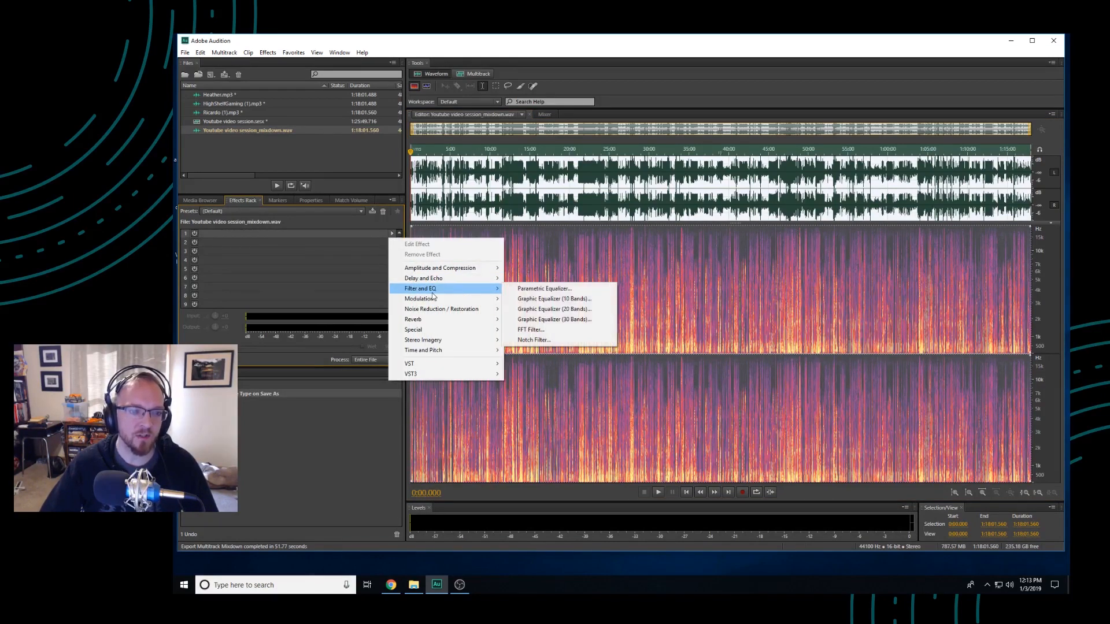
click(556, 294)
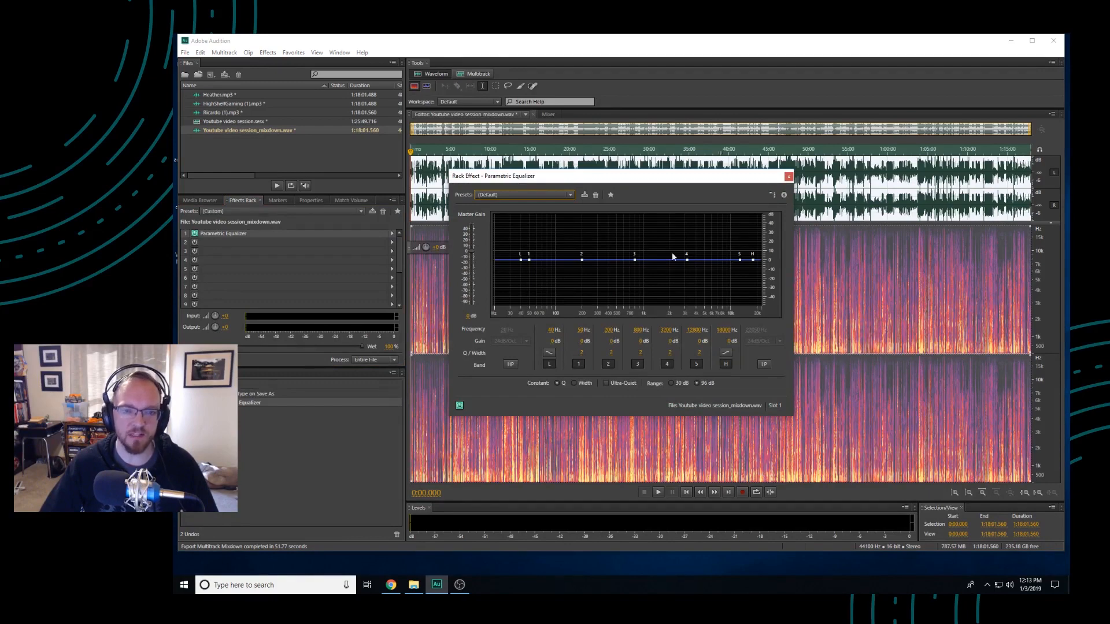
click(568, 197)
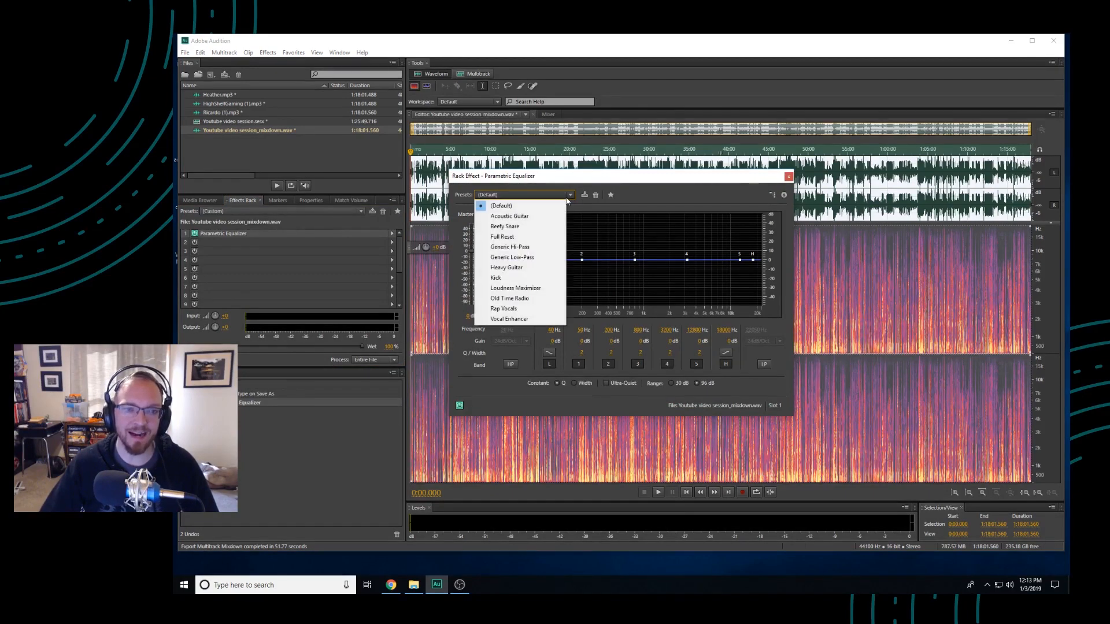
click(547, 258)
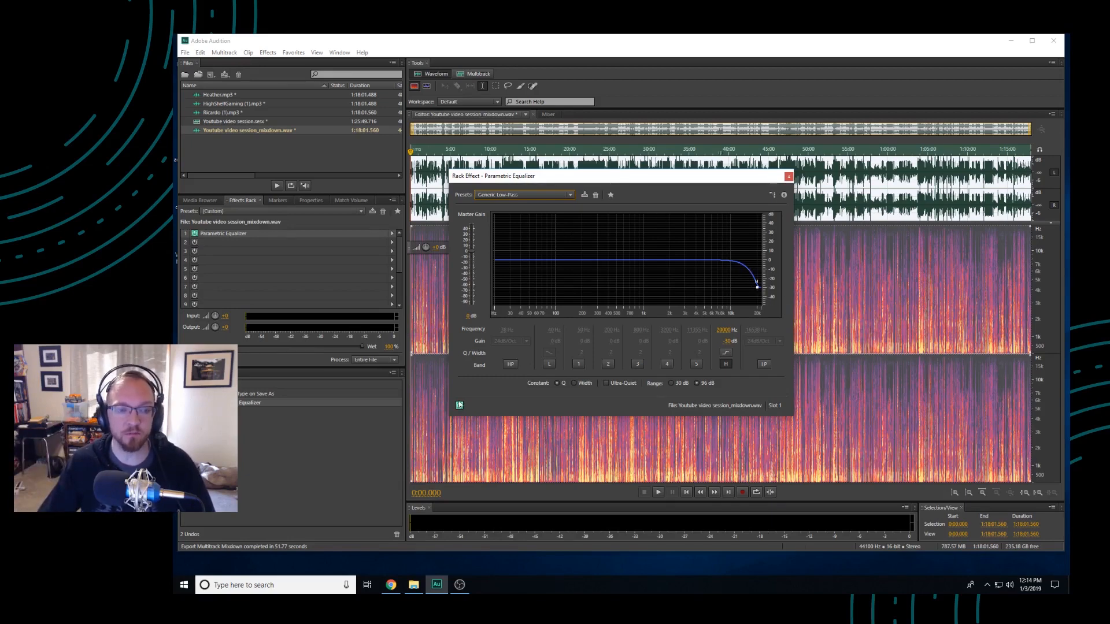
click(789, 177)
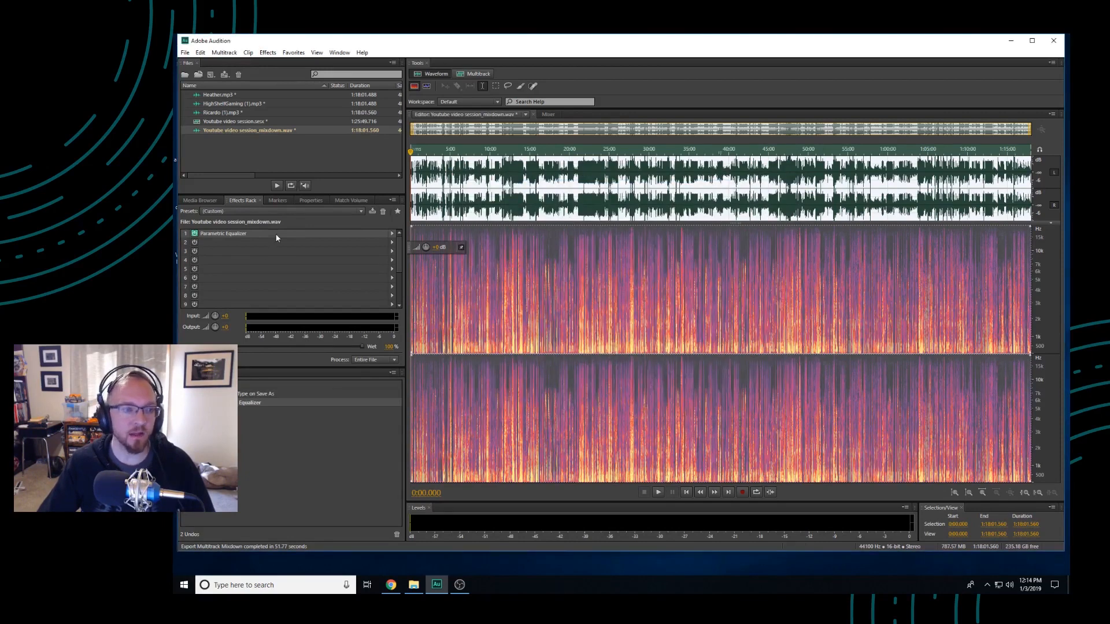
Add a second Parametric Equalizer with the Generic Hi-Pass preset in slot 2 of the mixdown's effects rack
click(391, 243)
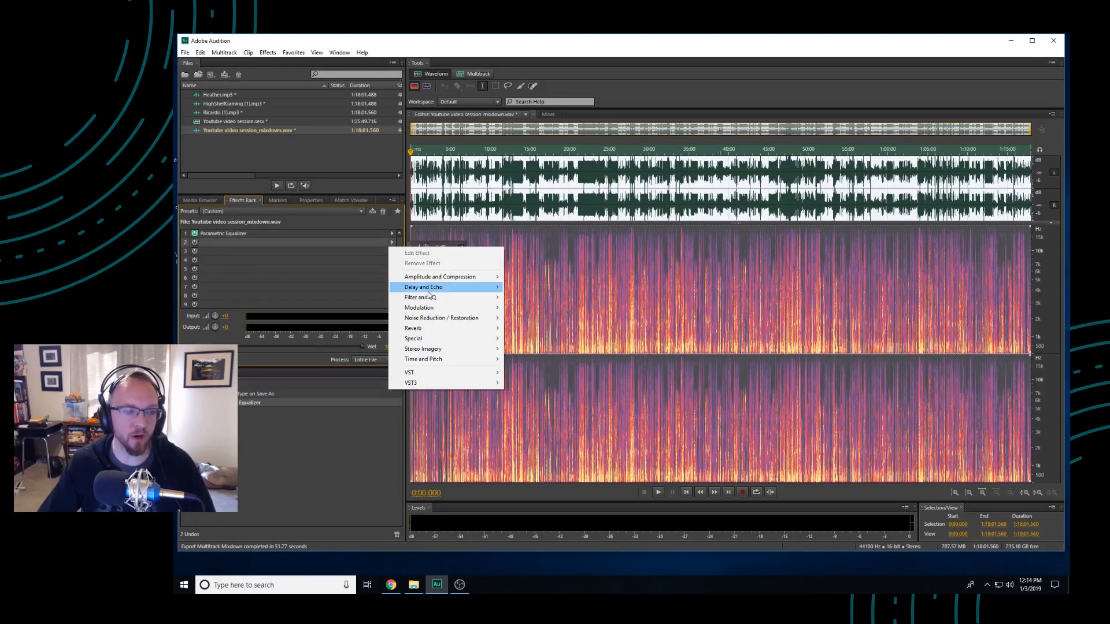
mouse_move(443, 297)
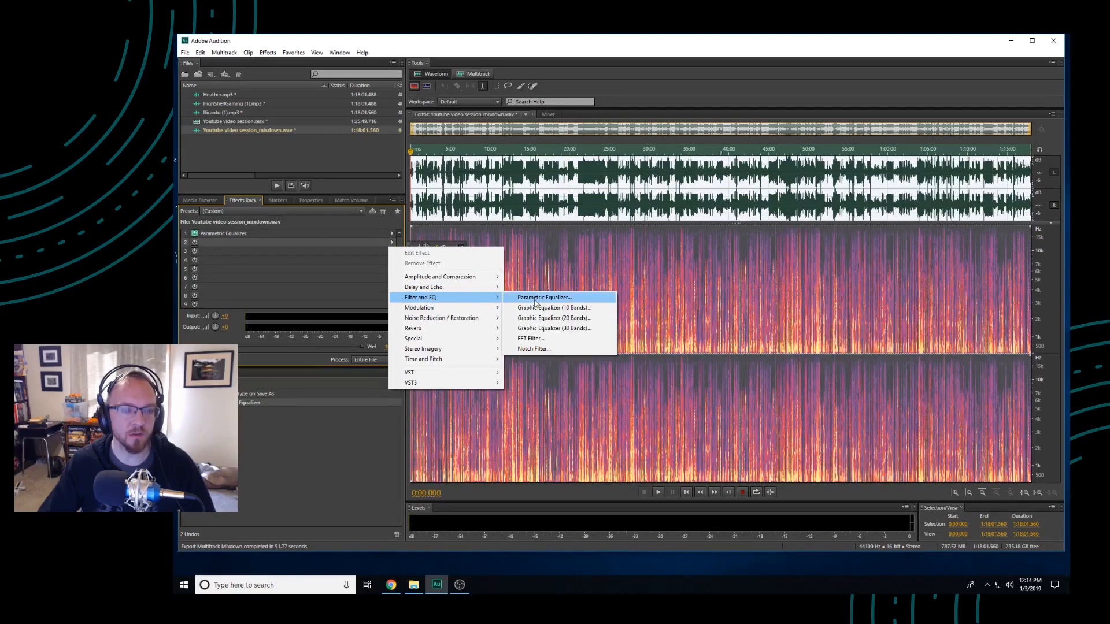
click(535, 301)
click(554, 194)
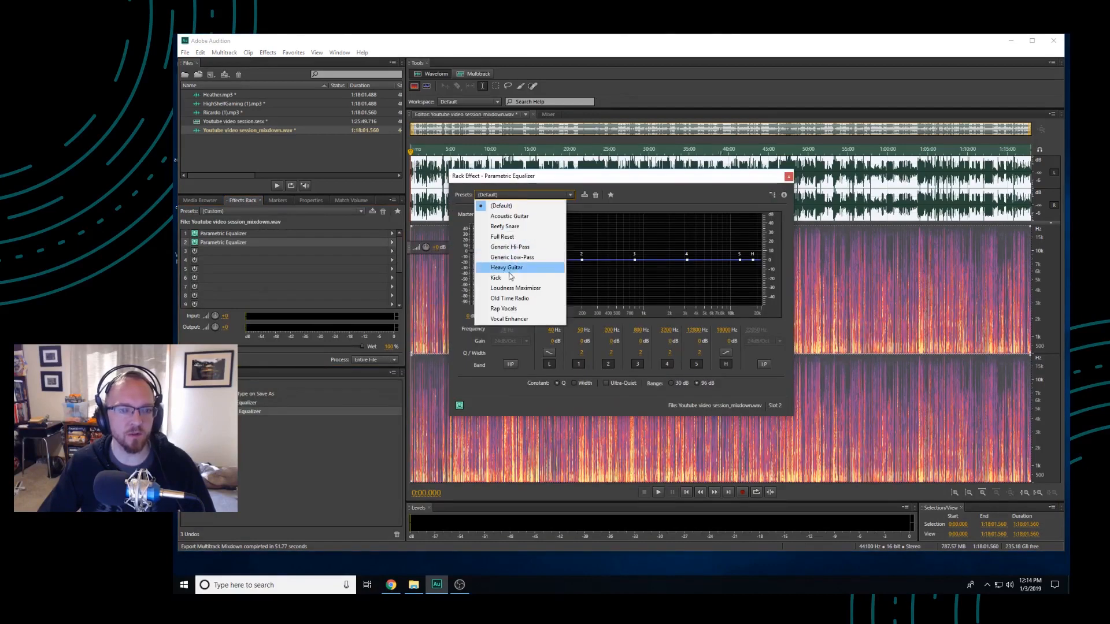
click(521, 249)
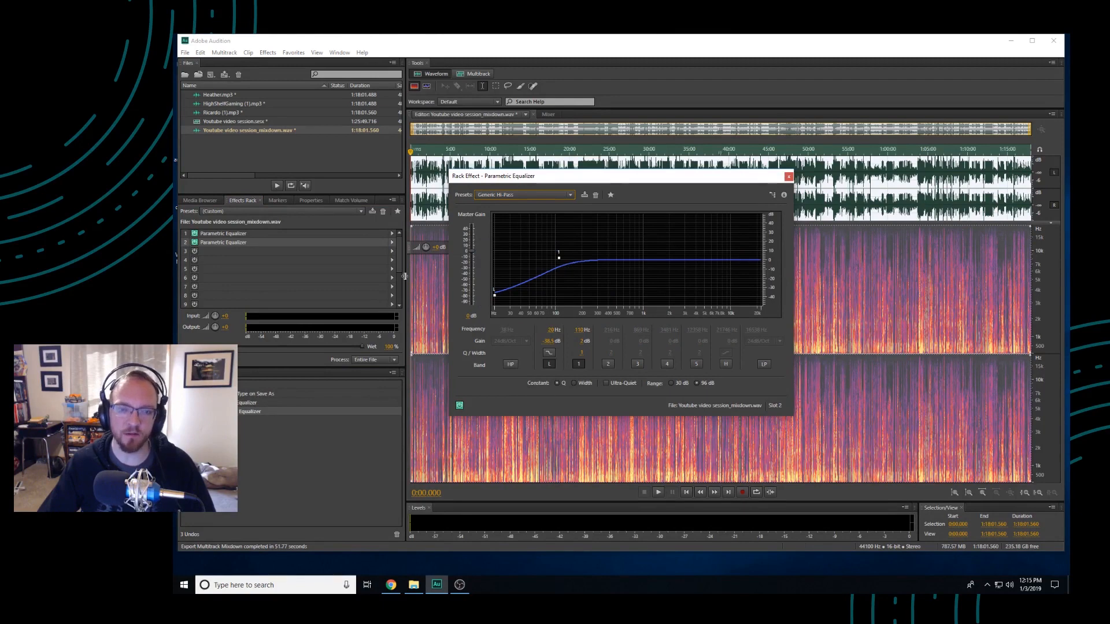
click(788, 176)
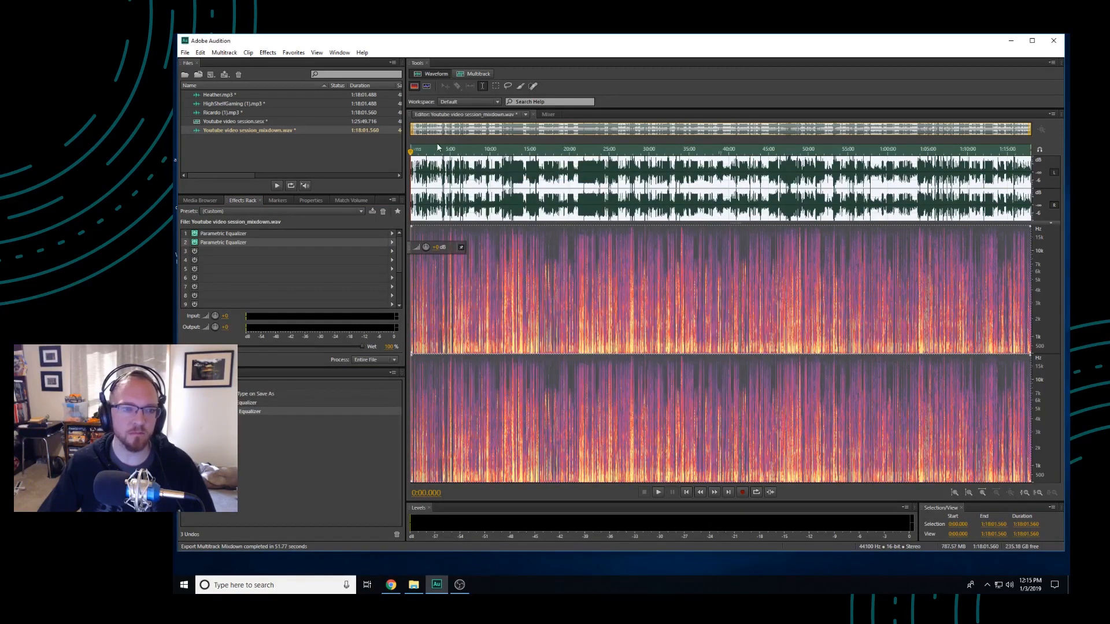
Play a few seconds of the mixdown around 5:40 with both equalizers active
click(456, 150)
key(space)
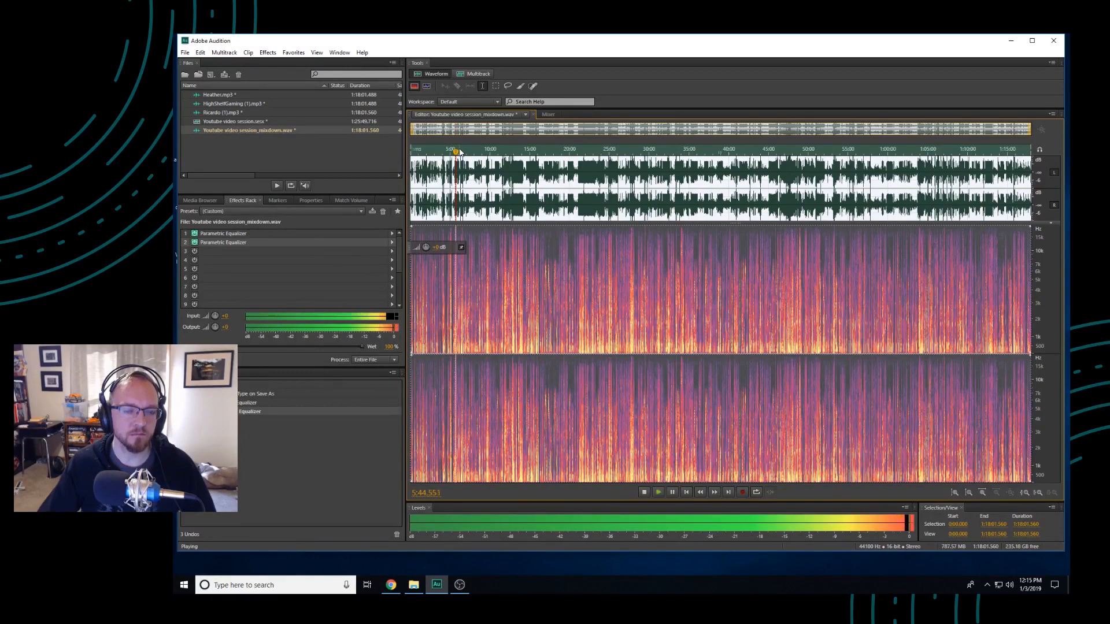
key(space)
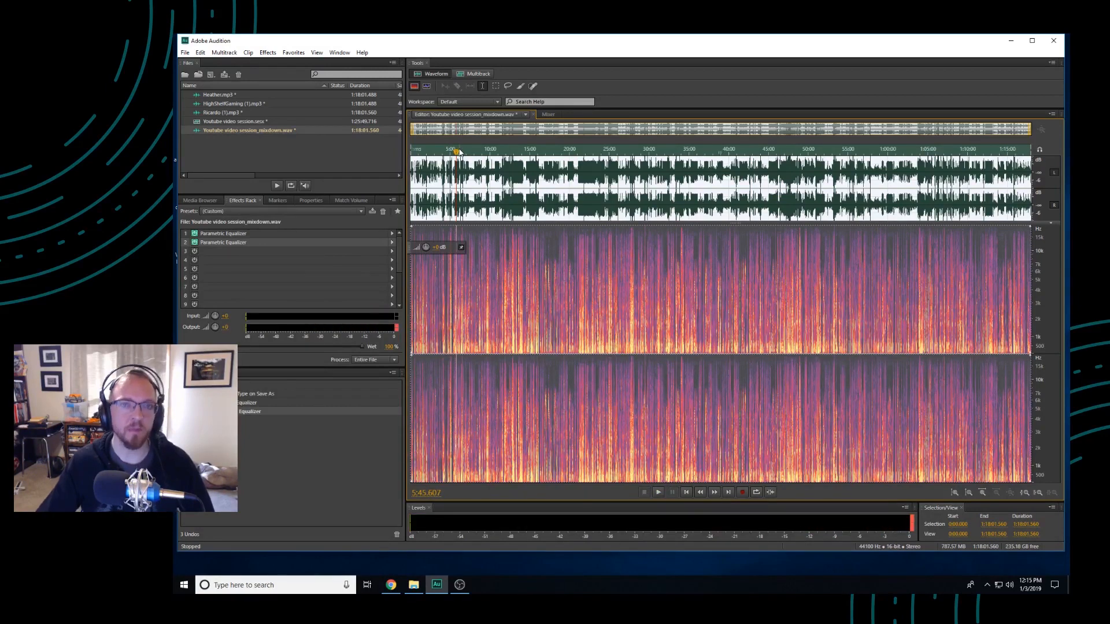
Bypass both equalizers, replay the passage around 5:38 for comparison, and switch the equalizers back on
click(195, 233)
click(195, 242)
drag(456, 153, 453, 154)
key(space)
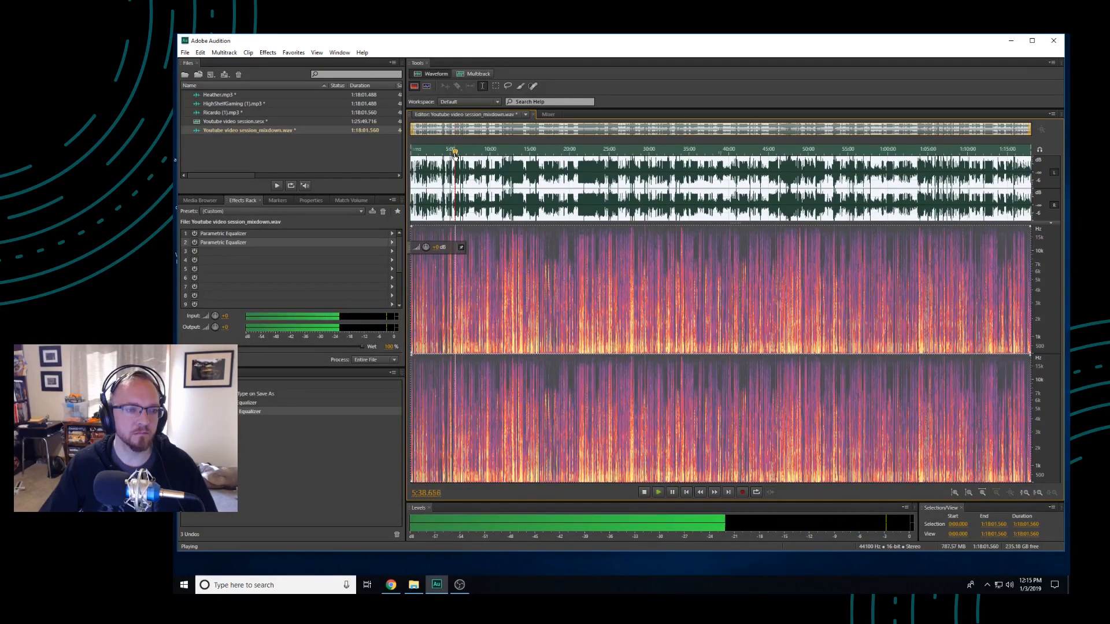
key(space)
click(195, 242)
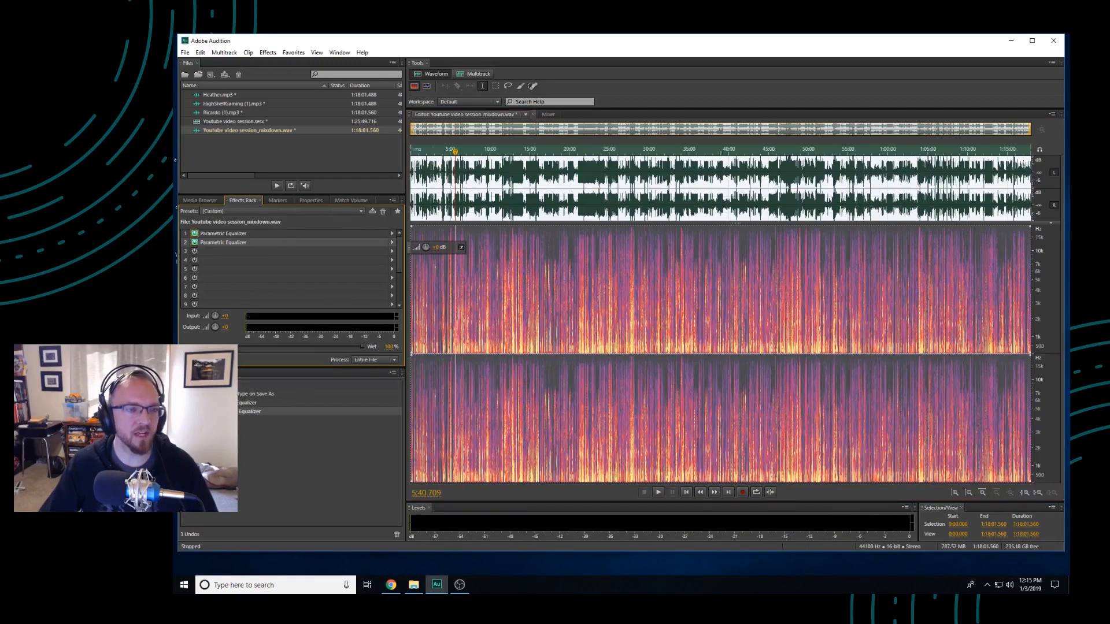
Load the Podcast Voice rack preset, with Parametric Equalizers set to Generic Low-Pass in slot 2 and Generic Hi-Pass in slot 4
click(454, 157)
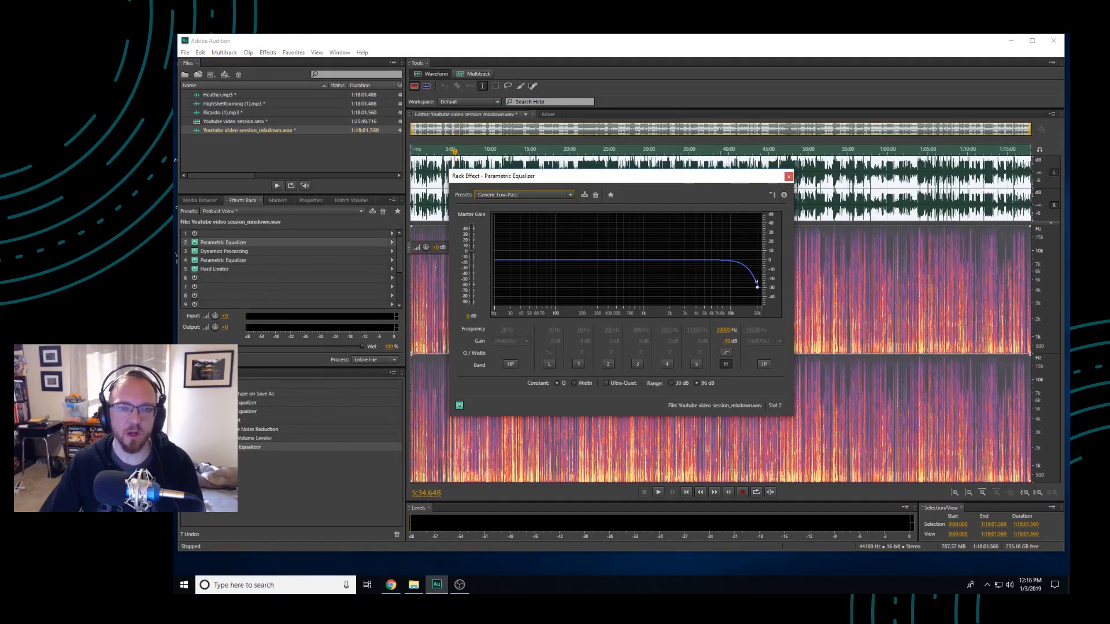
click(789, 177)
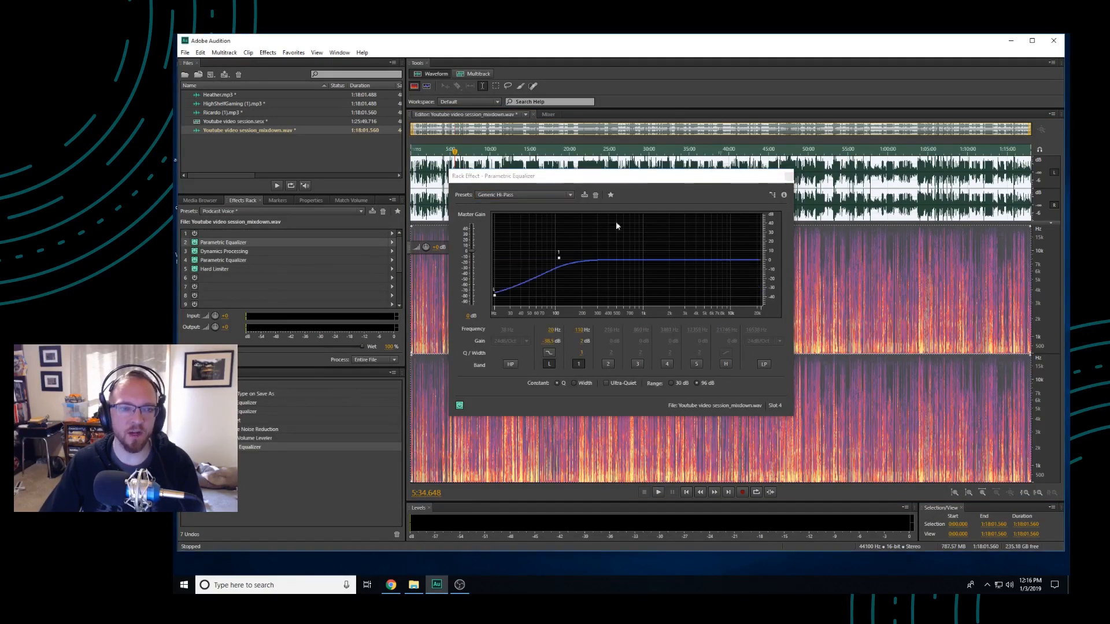
click(788, 176)
click(239, 261)
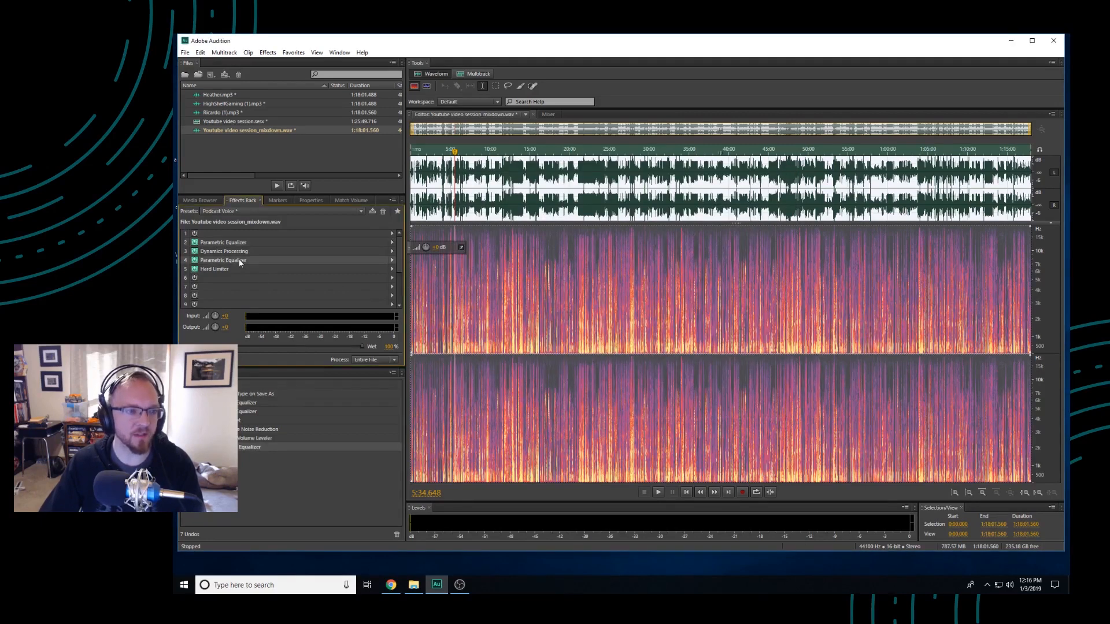
click(235, 271)
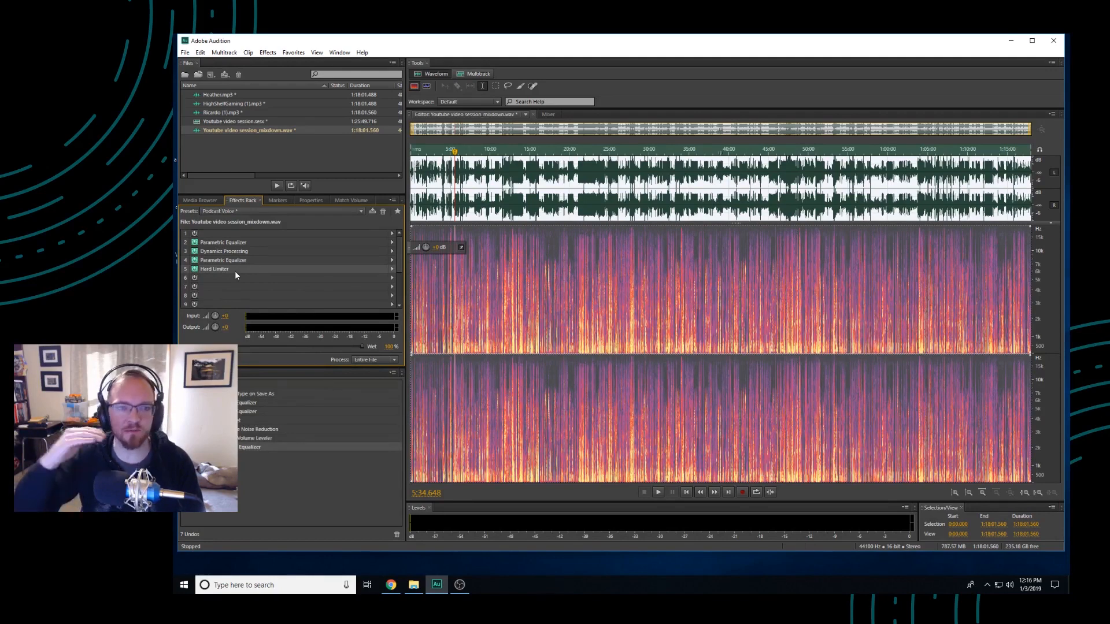
Preview the mixdown around 5:40 through the Podcast Voice effects rack and apply the rack to the entire file
click(454, 152)
key(space)
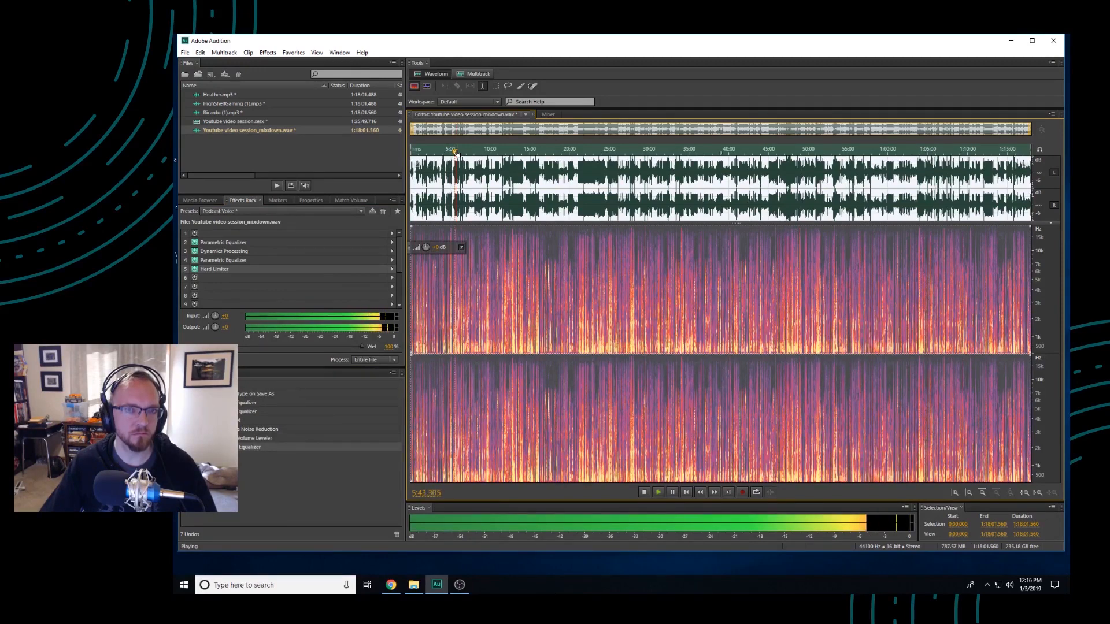
key(space)
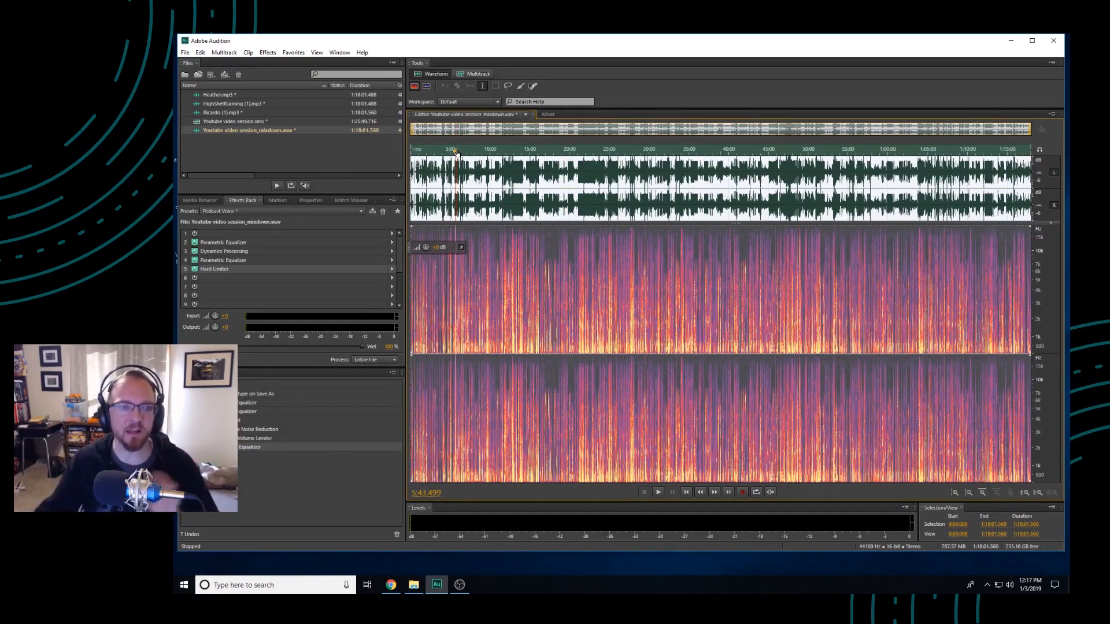
click(200, 360)
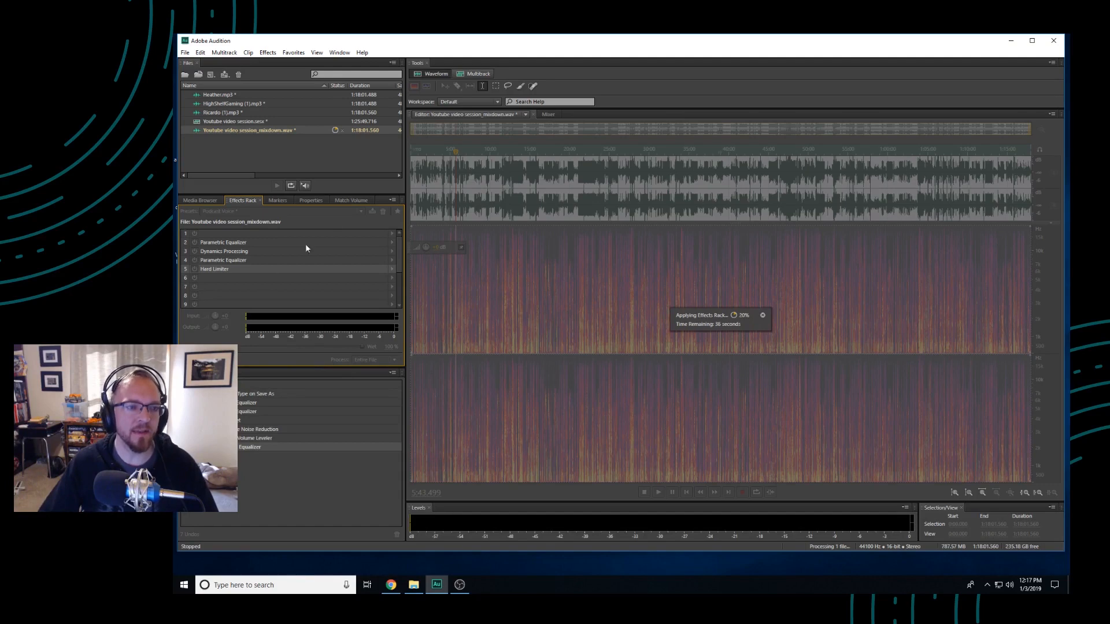
Match the volume of Youtube video session_mixdown.wav to -16 LUFS using ITU-R BS.1770-2 Loudness with limiting enabled
click(341, 199)
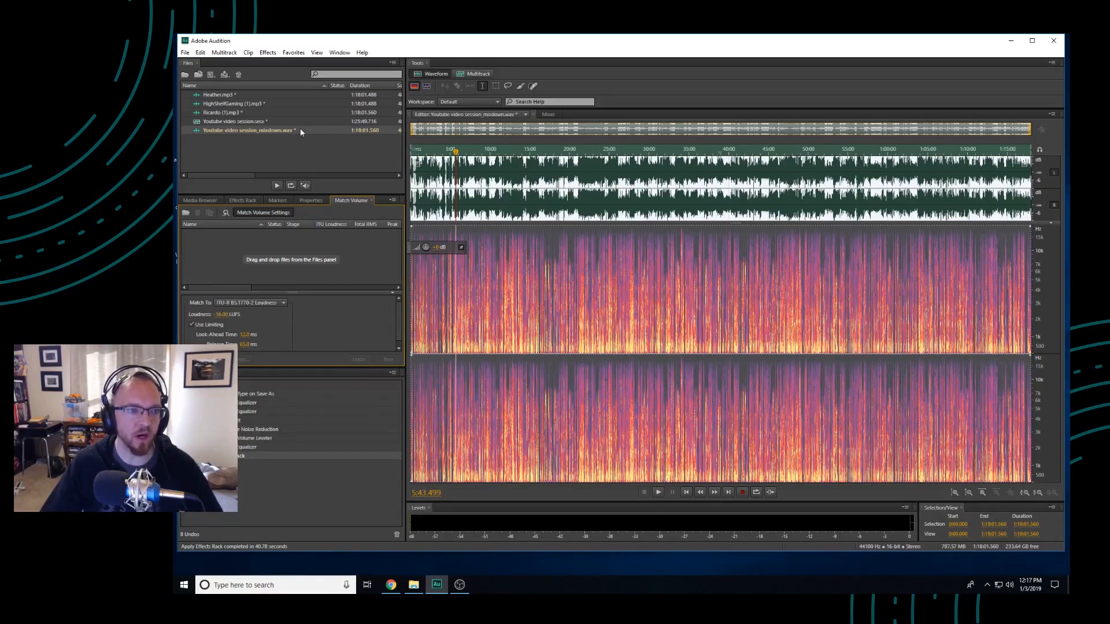
drag(255, 130, 309, 246)
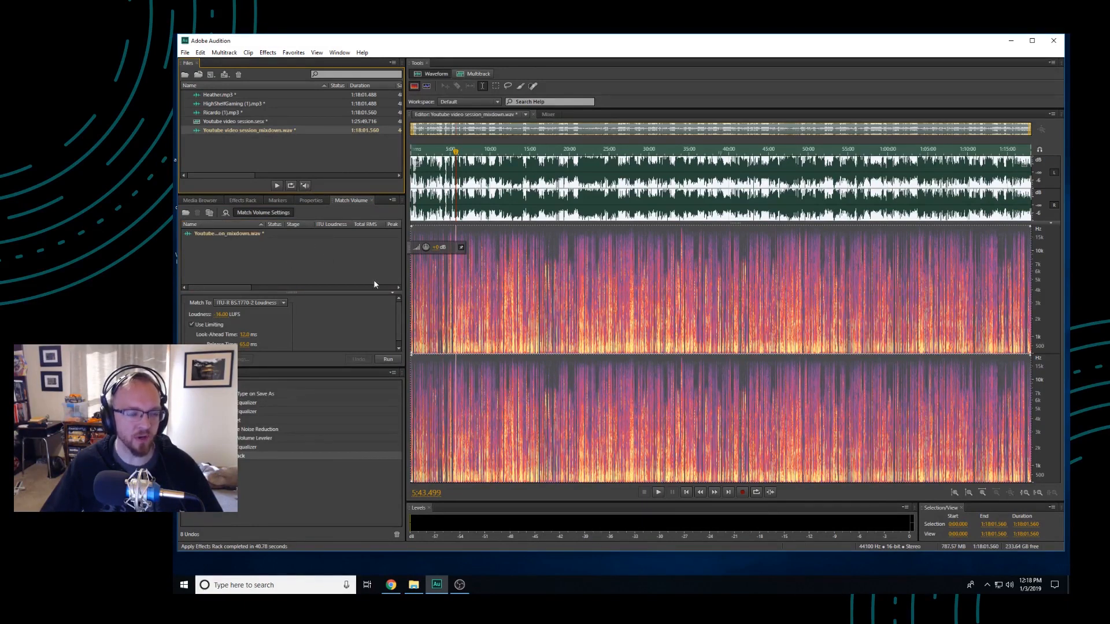
click(340, 53)
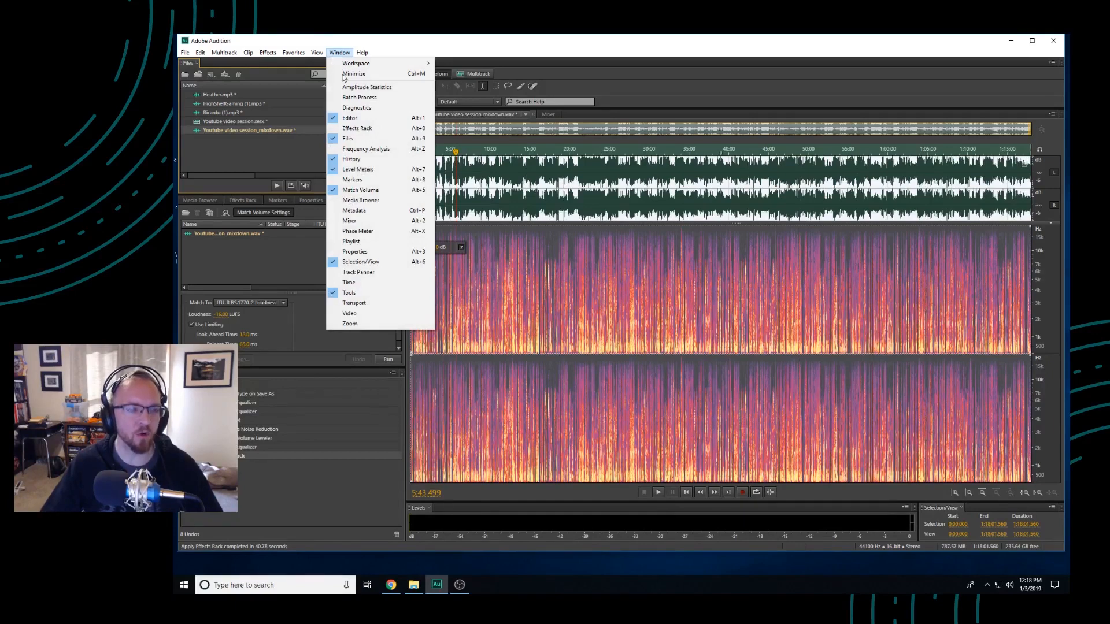
click(351, 190)
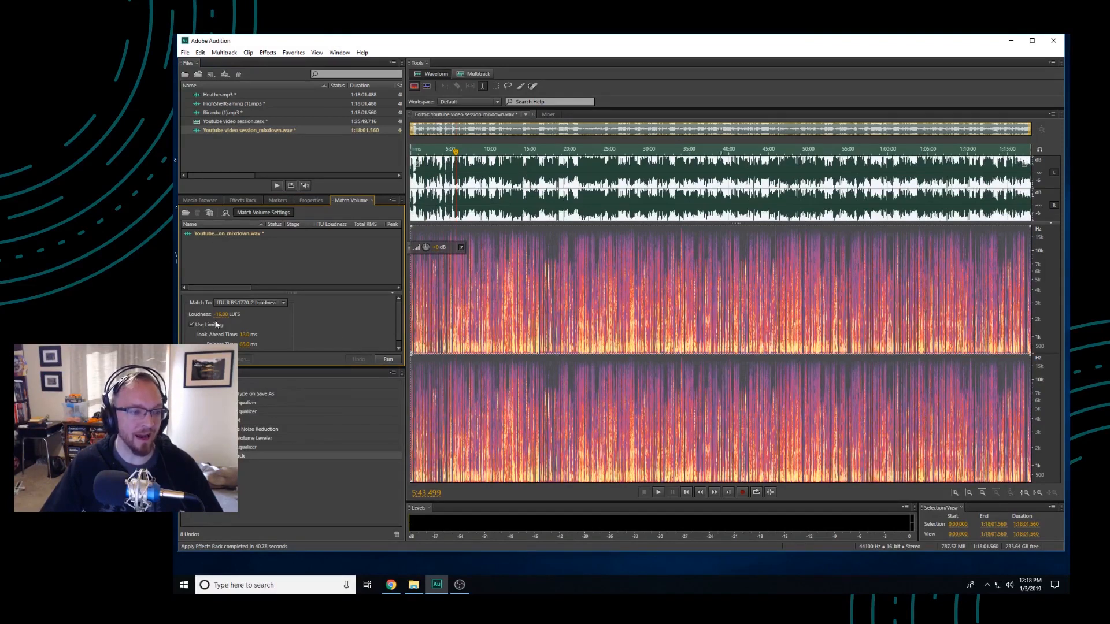
drag(240, 331, 245, 334)
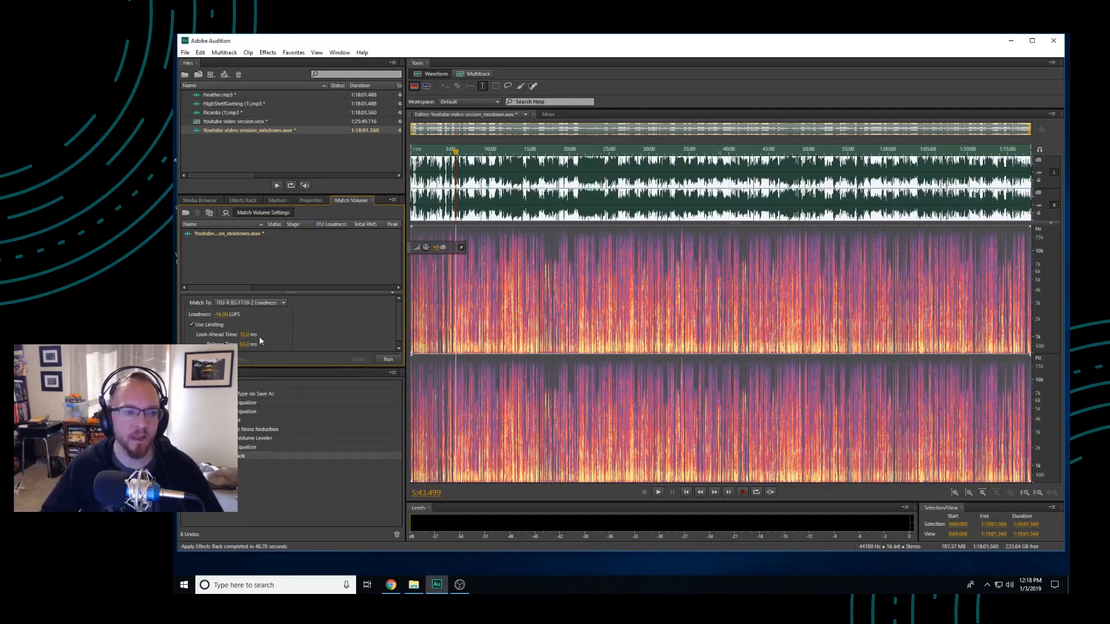
click(388, 359)
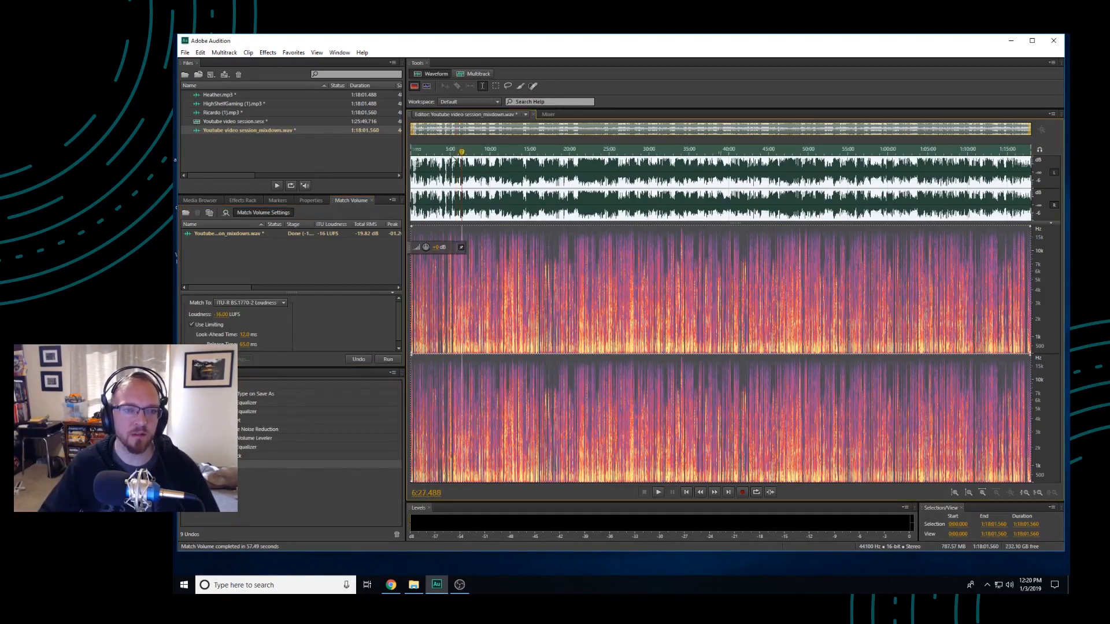
Play the volume-matched mixdown from about 5:24 for roughly twenty seconds, then stop playback
click(452, 150)
click(454, 150)
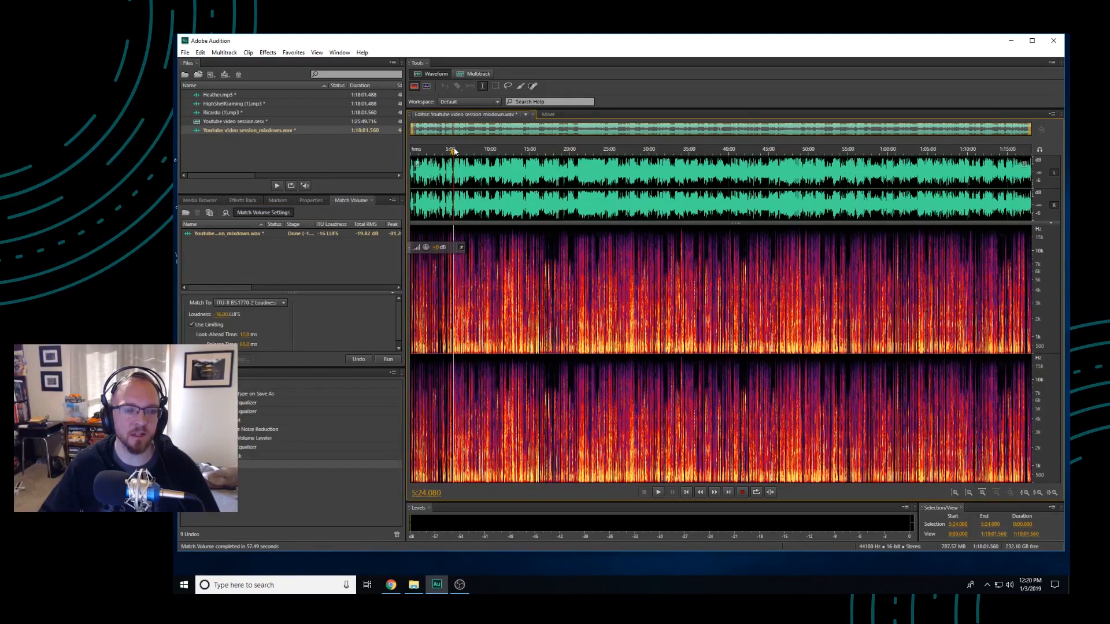
key(space)
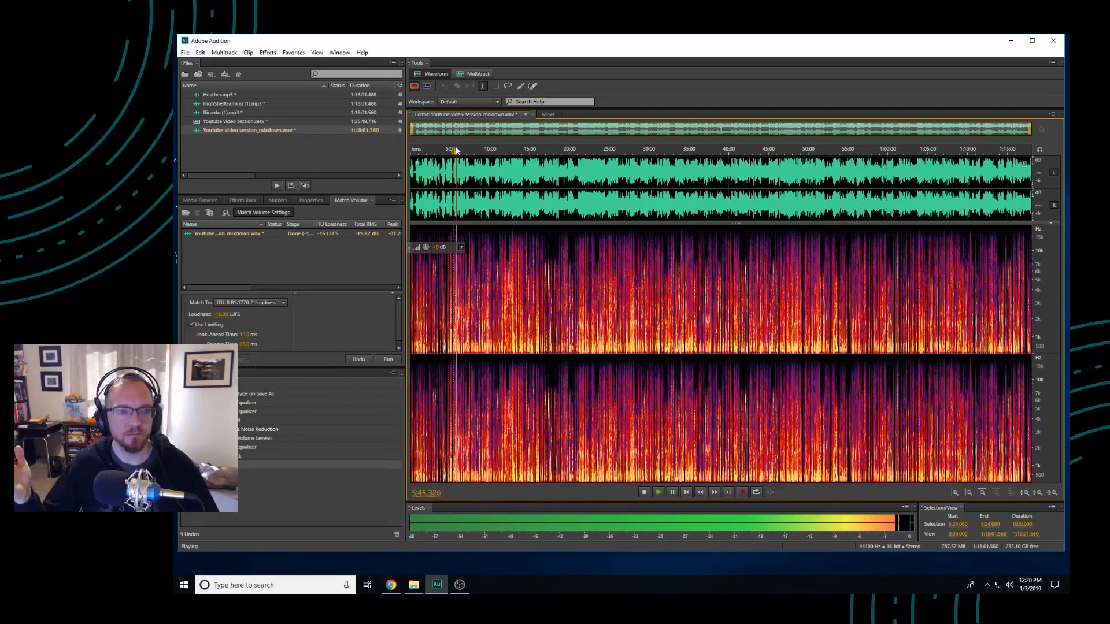
key(space)
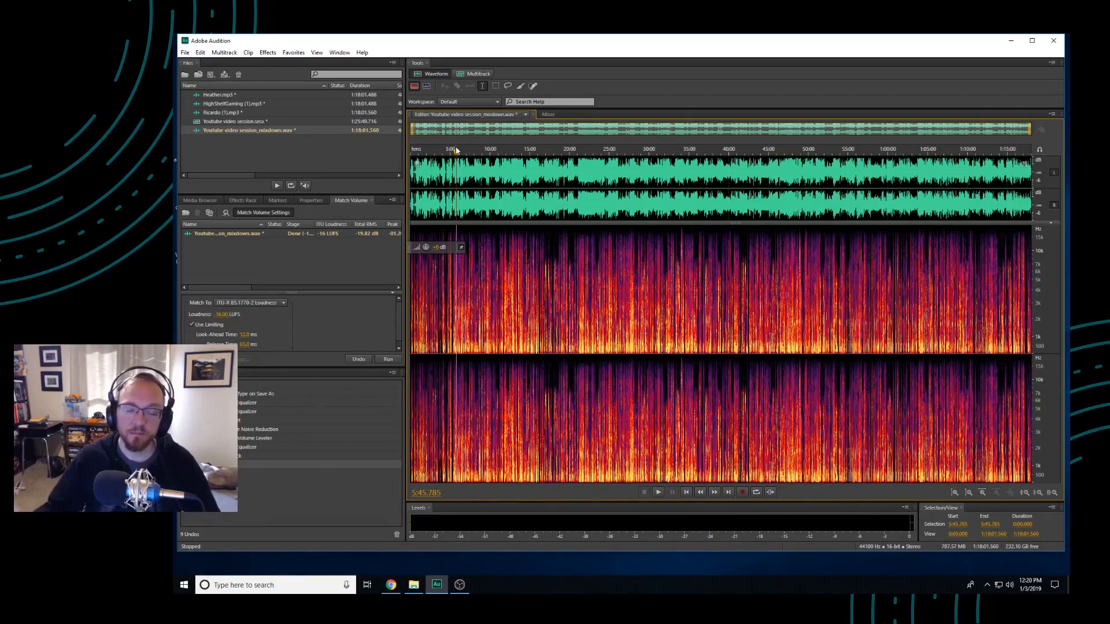